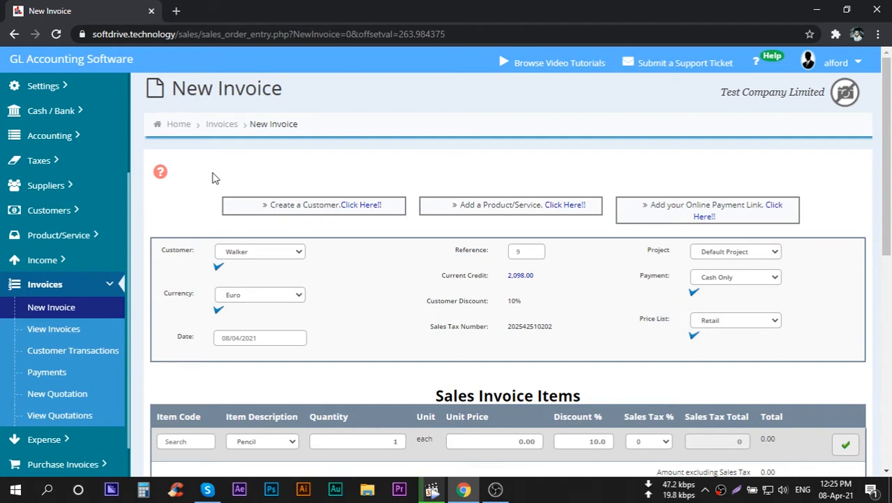
# Keep the preselected customer for the new invoice and apply that customer selection.
pyautogui.click(59, 113)
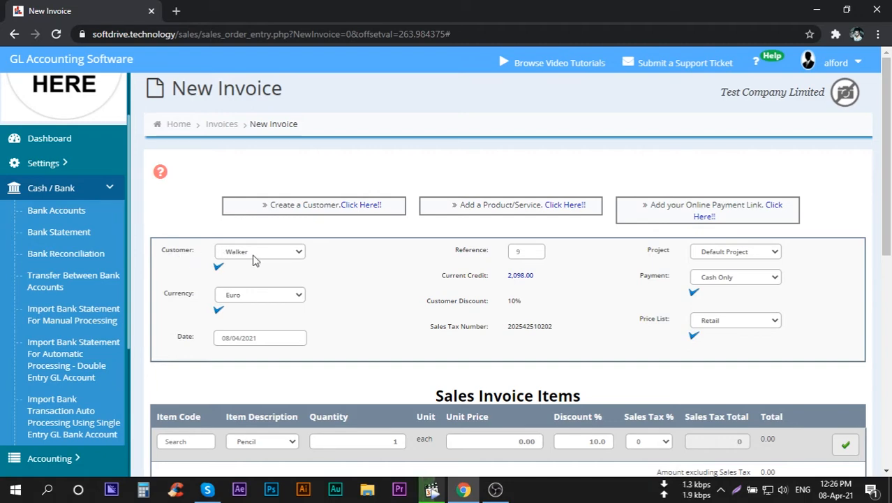
pyautogui.click(255, 259)
pyautogui.click(253, 285)
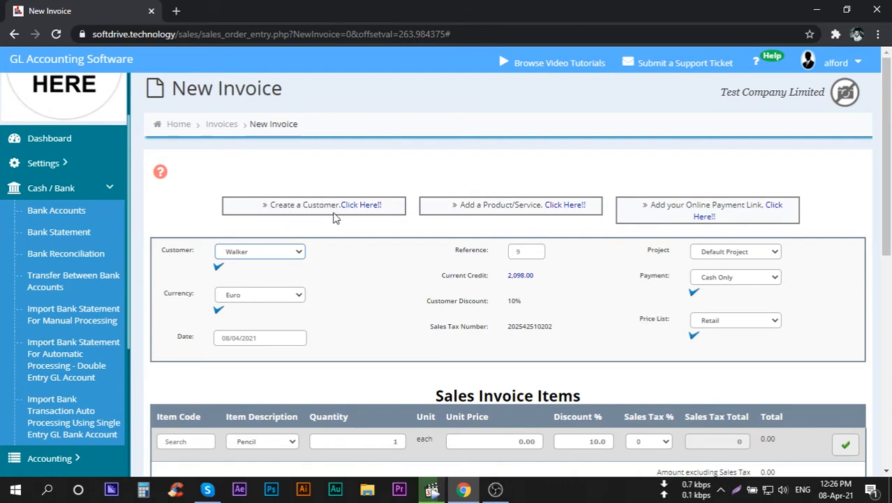
pyautogui.click(220, 266)
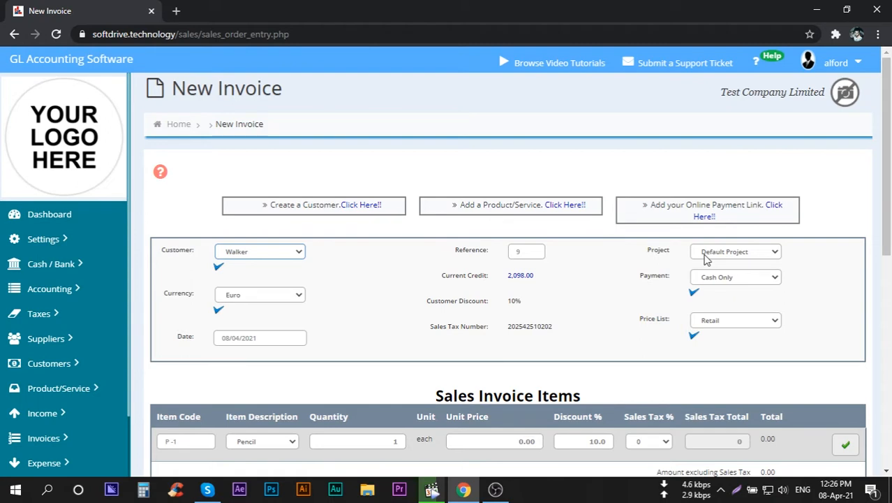
# Keep Default Project as the invoice's project and locate the Project Setup option among the settings.
pyautogui.click(706, 259)
pyautogui.click(706, 259)
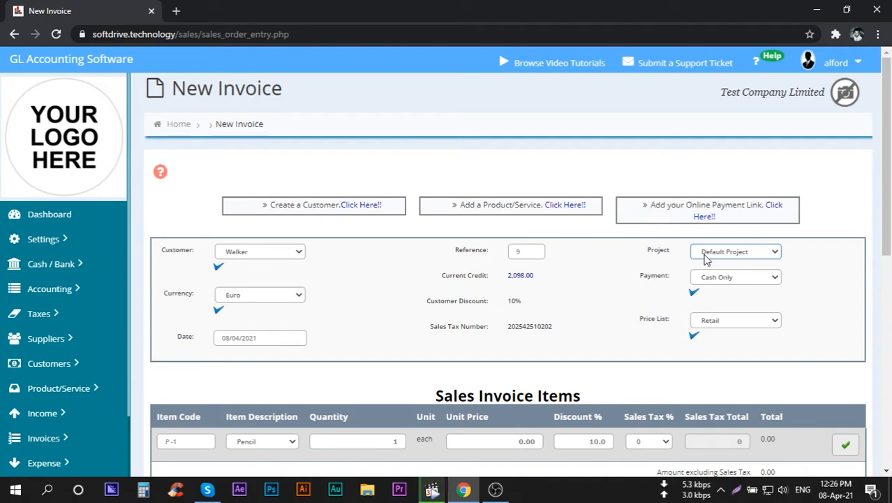
pyautogui.click(69, 240)
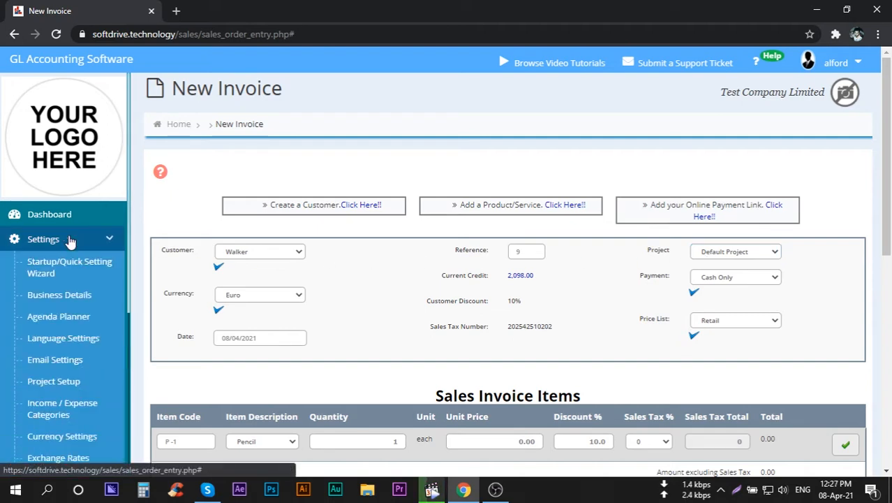
pyautogui.scroll(-3, 69, 240)
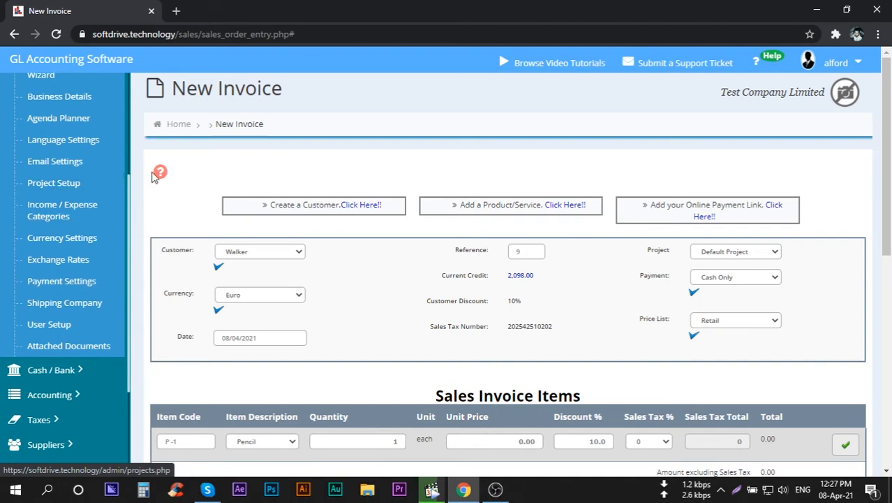
# Choose Euro as the invoice currency and set the payment terms to Due 15th Of the Following Month.
pyautogui.click(248, 300)
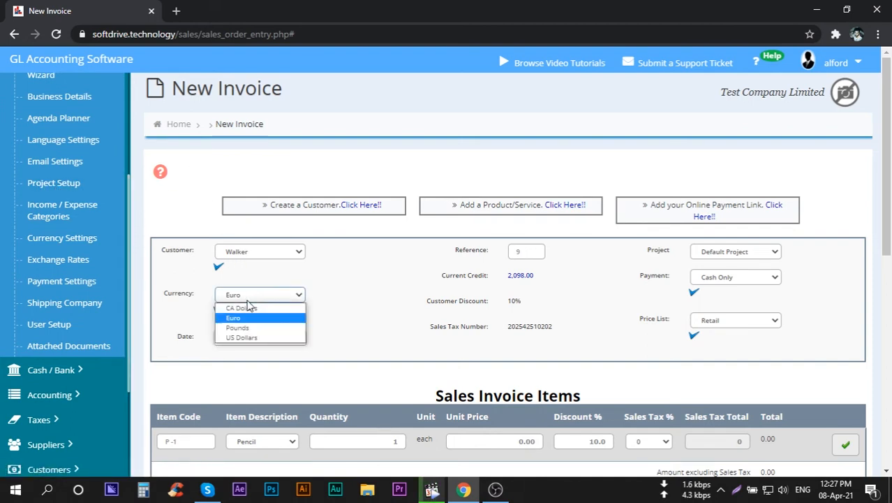
pyautogui.click(249, 322)
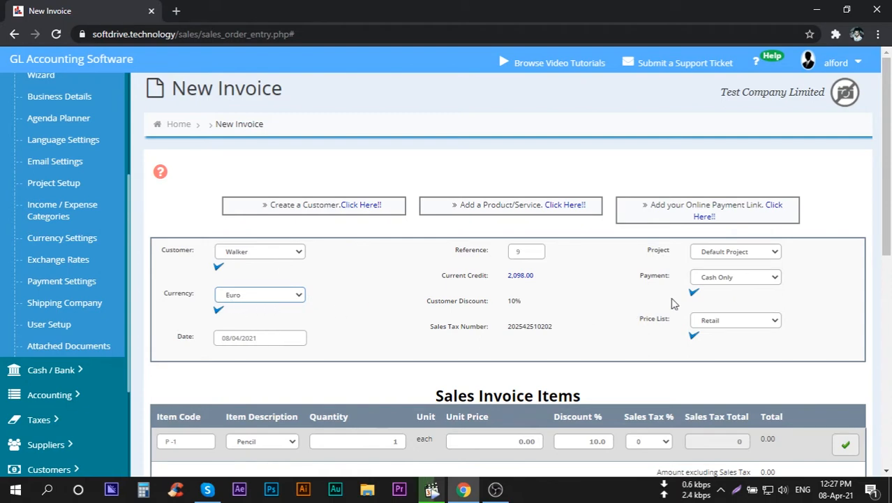
pyautogui.click(716, 280)
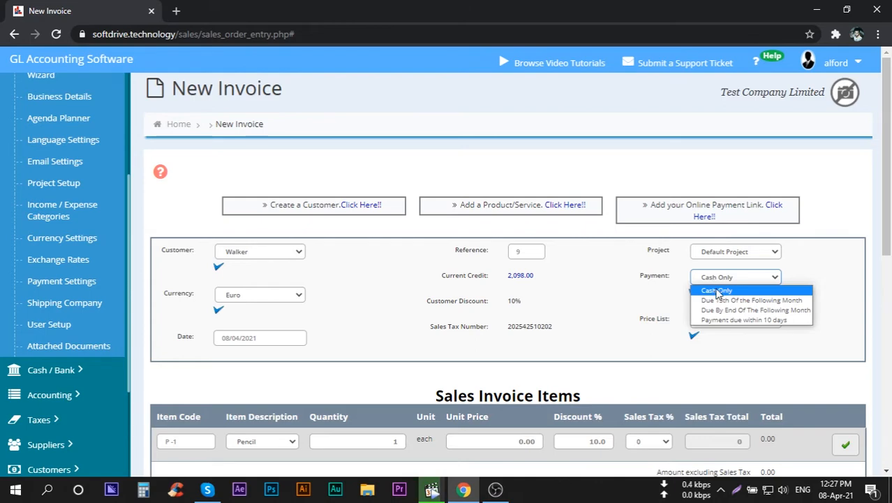
pyautogui.click(717, 291)
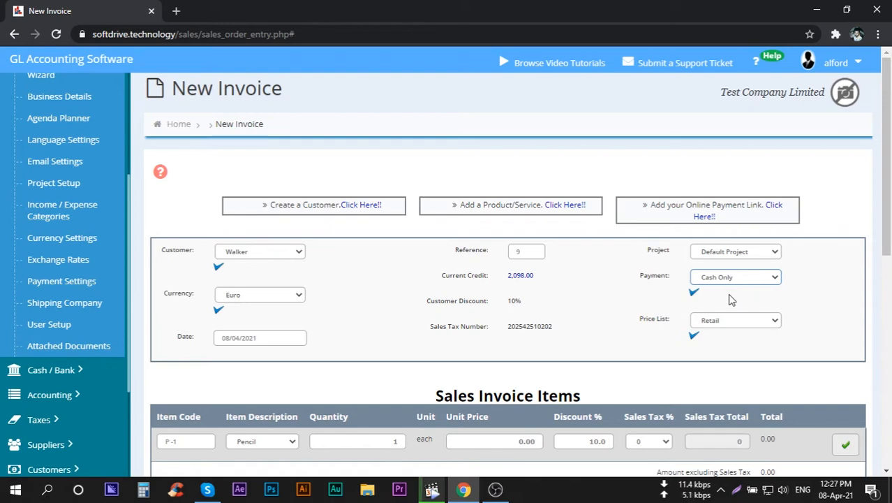
pyautogui.click(732, 278)
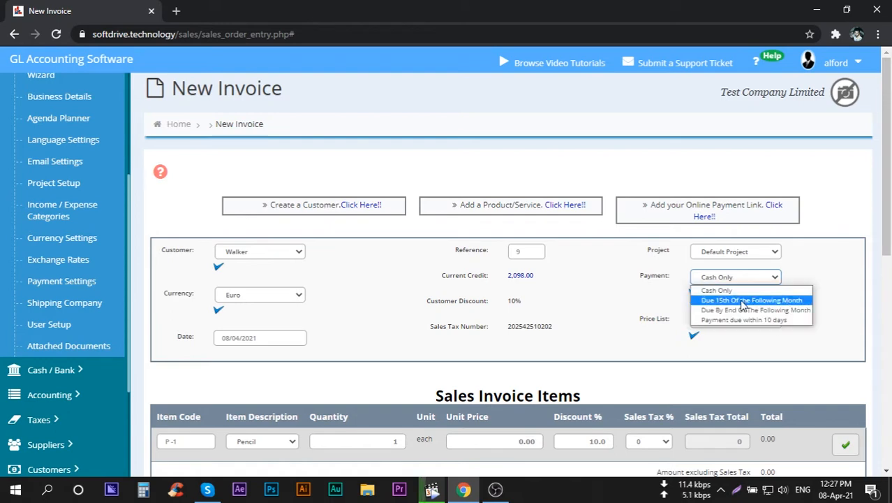
pyautogui.click(754, 301)
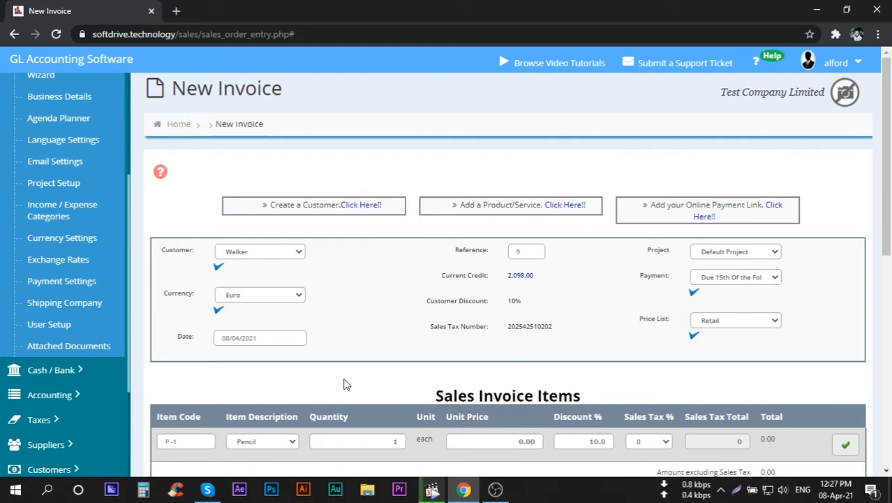
# Open the customer Payments page in a separate tab, examine its payment entry form, and close it.
pyautogui.scroll(-5, 105, 404)
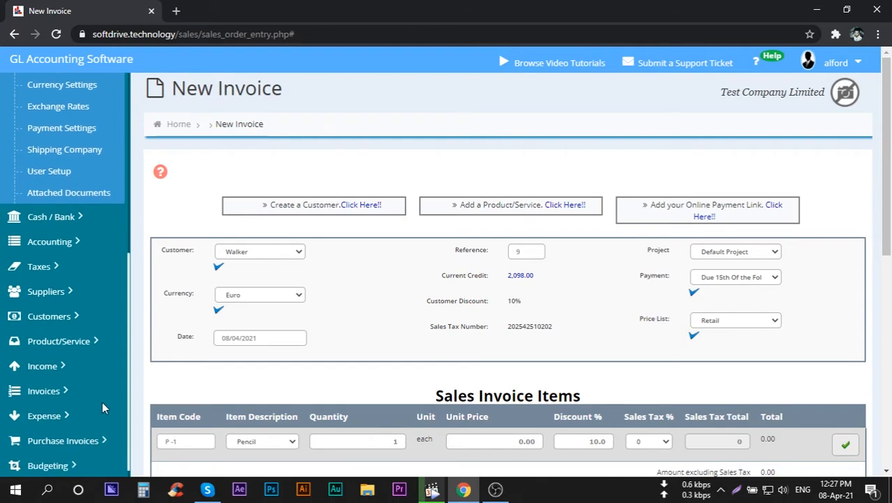
pyautogui.click(64, 392)
pyautogui.scroll(-3, 63, 433)
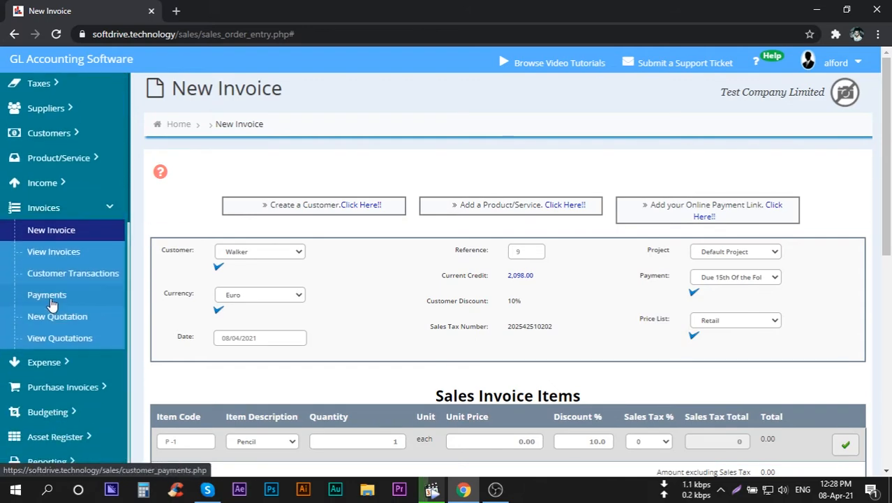
pyautogui.middleClick(50, 298)
pyautogui.click(233, 10)
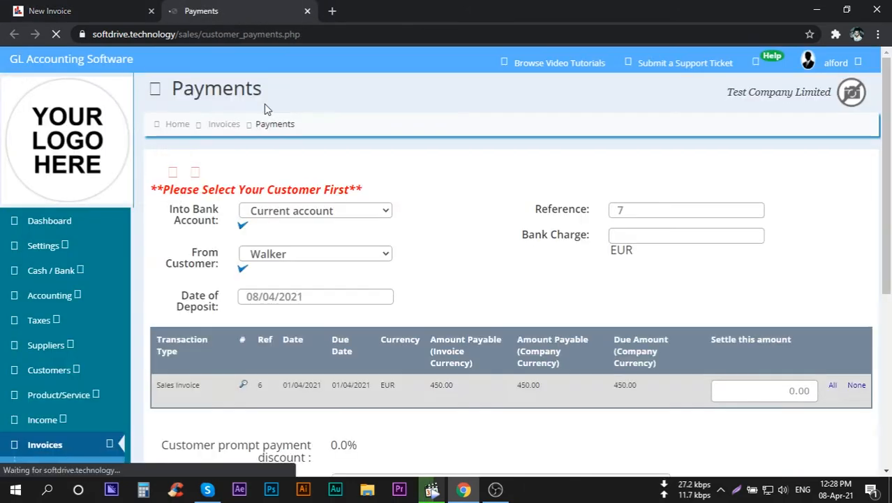
pyautogui.scroll(-3, 446, 226)
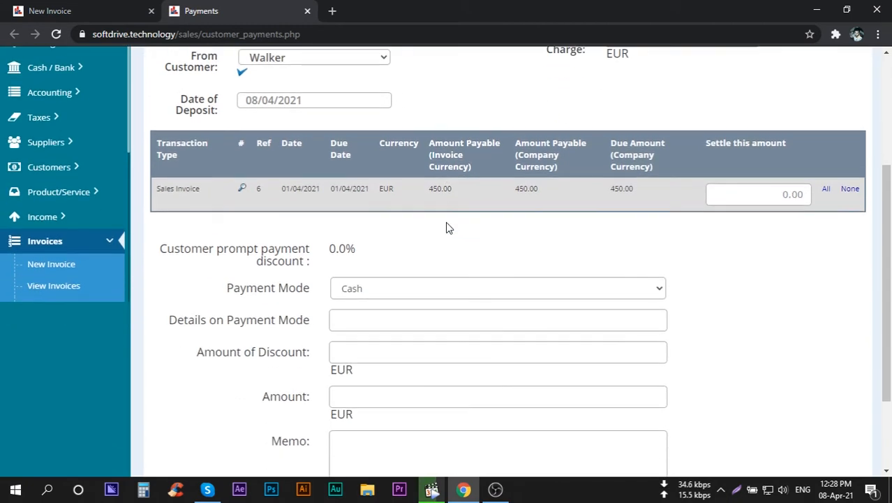
pyautogui.scroll(-2, 355, 313)
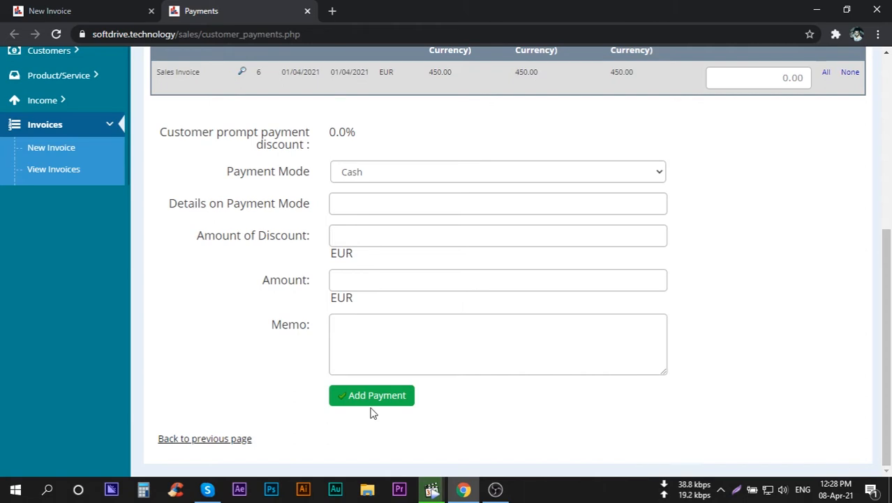
pyautogui.click(308, 11)
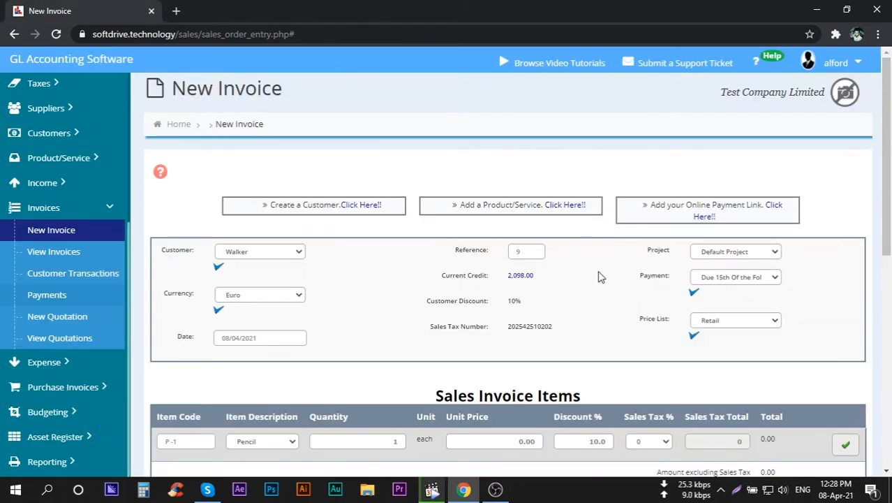
# Apply the selected payment terms to the new invoice.
pyautogui.click(694, 294)
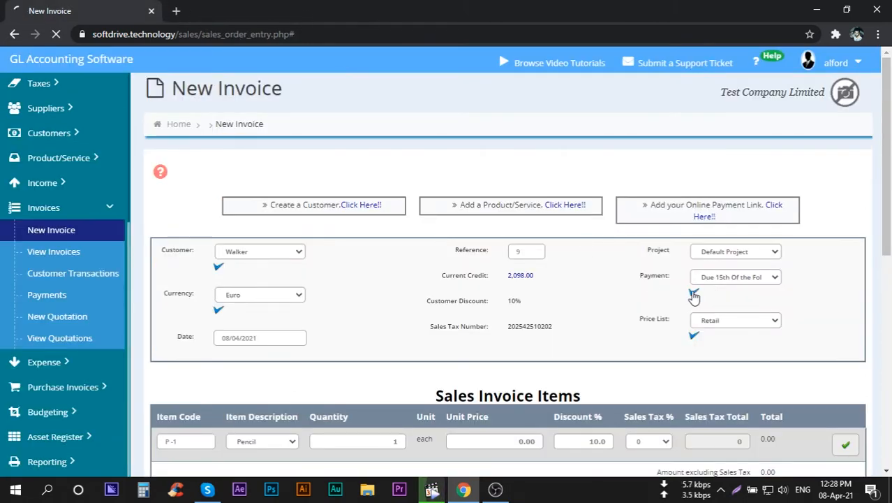
pyautogui.scroll(-2, 607, 311)
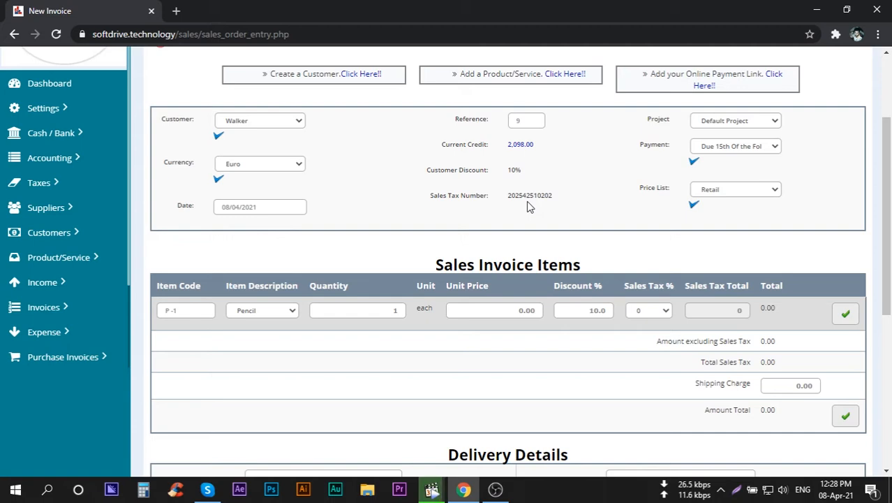
# Open Business Details in a separate tab, examine where the company's sales tax number is set, and close it.
pyautogui.click(65, 109)
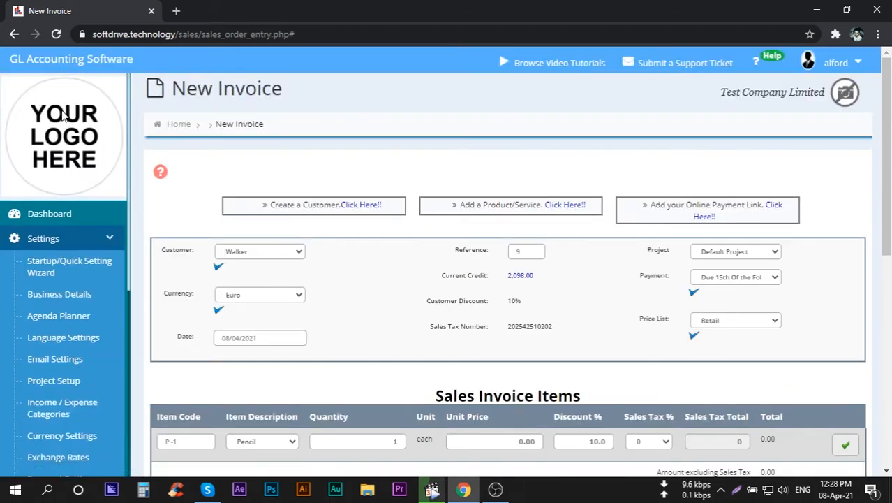
pyautogui.scroll(-3, 62, 115)
pyautogui.middleClick(61, 99)
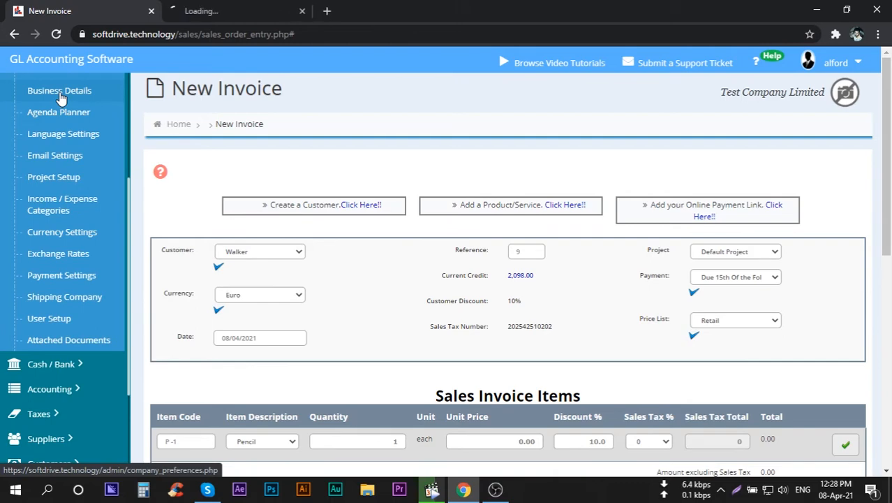
pyautogui.click(231, 8)
pyautogui.scroll(-1, 300, 279)
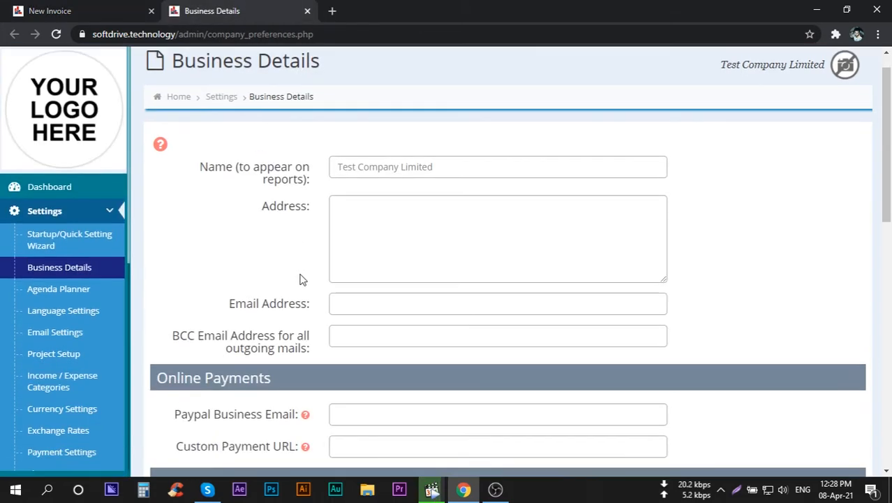
pyautogui.scroll(-4, 300, 278)
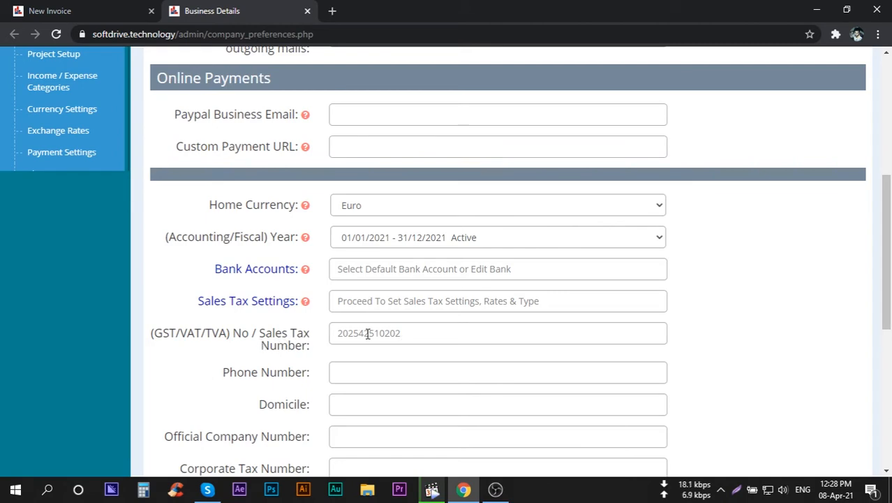
pyautogui.click(305, 12)
# Open View Invoices in a separate tab and examine the list of existing invoices.
pyautogui.scroll(-1, 355, 286)
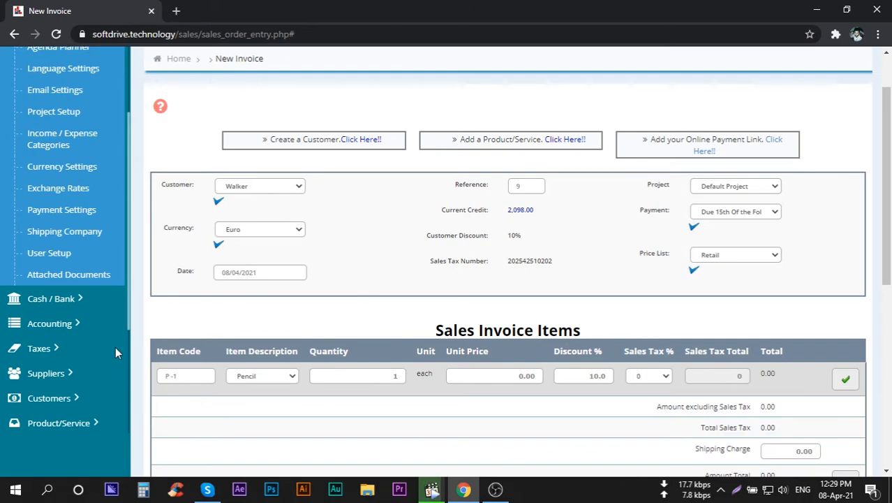
pyautogui.scroll(-3, 103, 348)
pyautogui.click(53, 329)
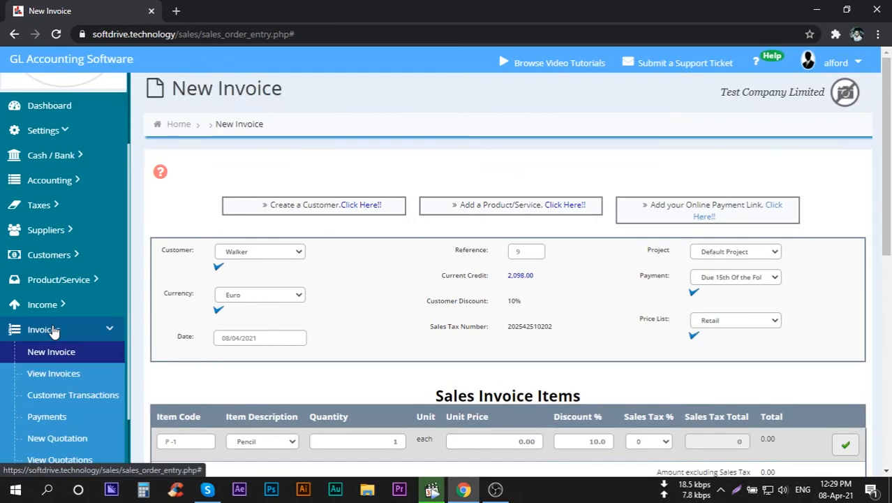
pyautogui.scroll(-3, 28, 321)
pyautogui.middleClick(54, 257)
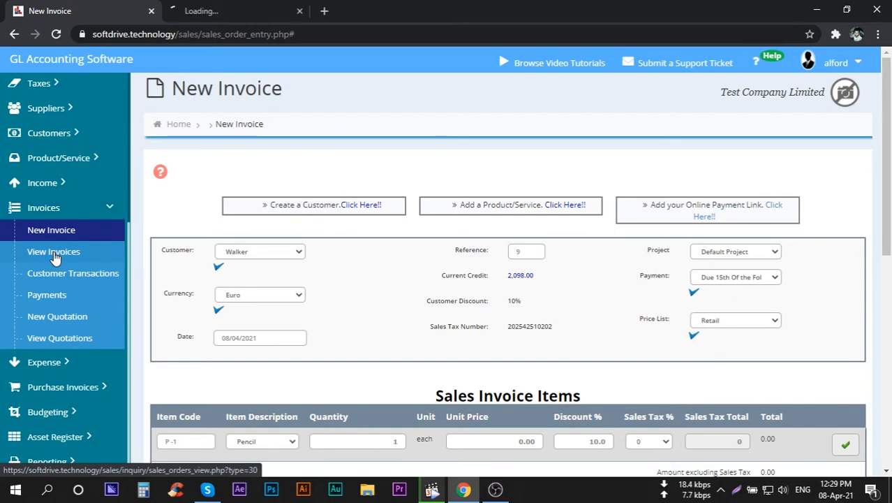
pyautogui.click(207, 10)
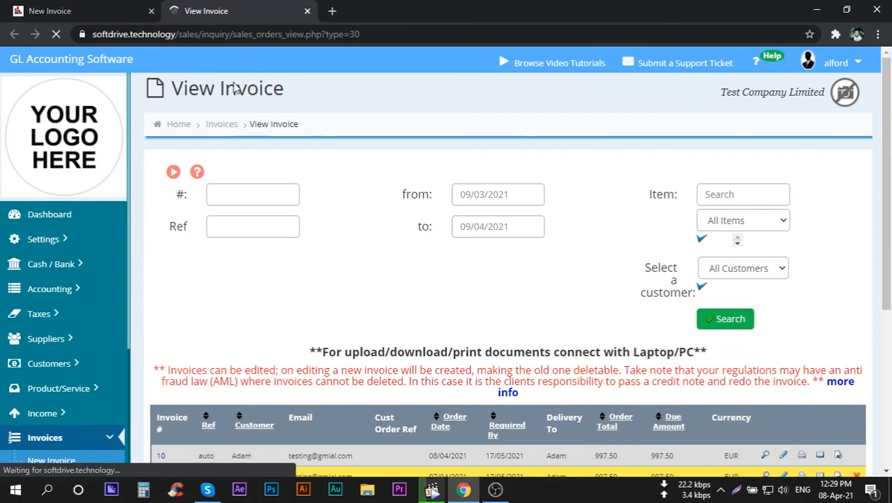
pyautogui.scroll(-4, 345, 267)
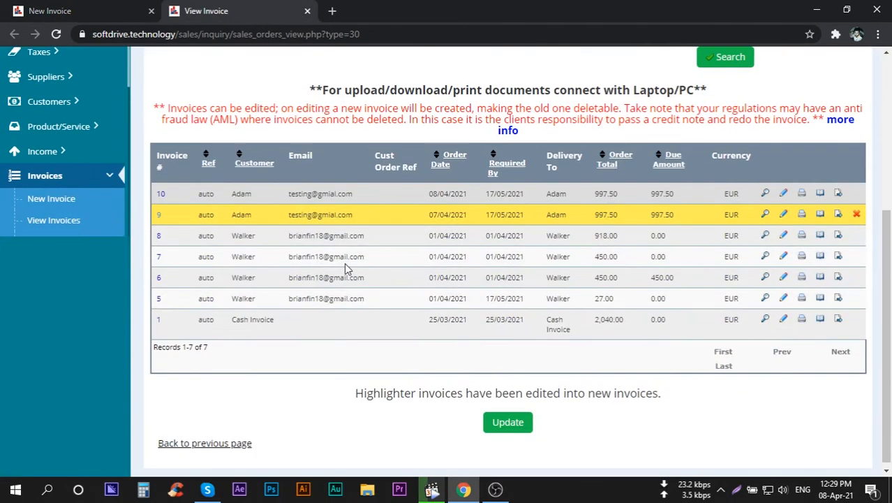
# Open the first invoice in the list to examine its reference, tax number and payment terms, and close both viewing tabs.
pyautogui.click(161, 194)
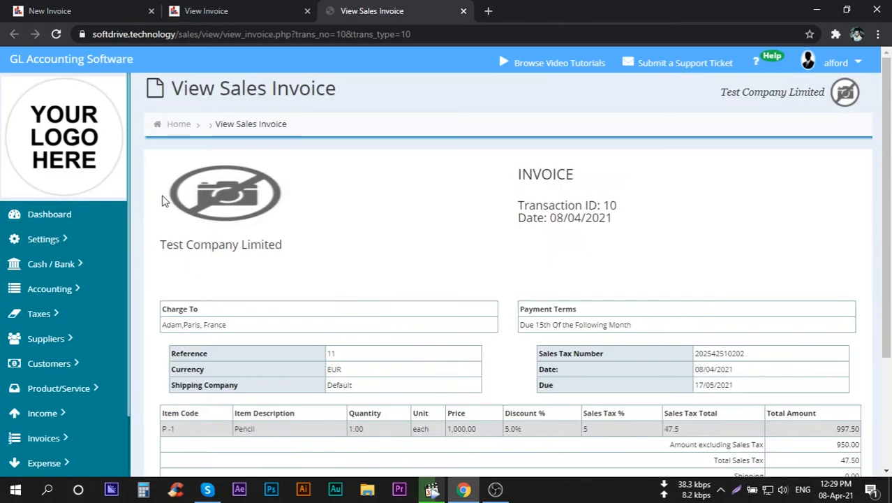
pyautogui.scroll(-1, 560, 305)
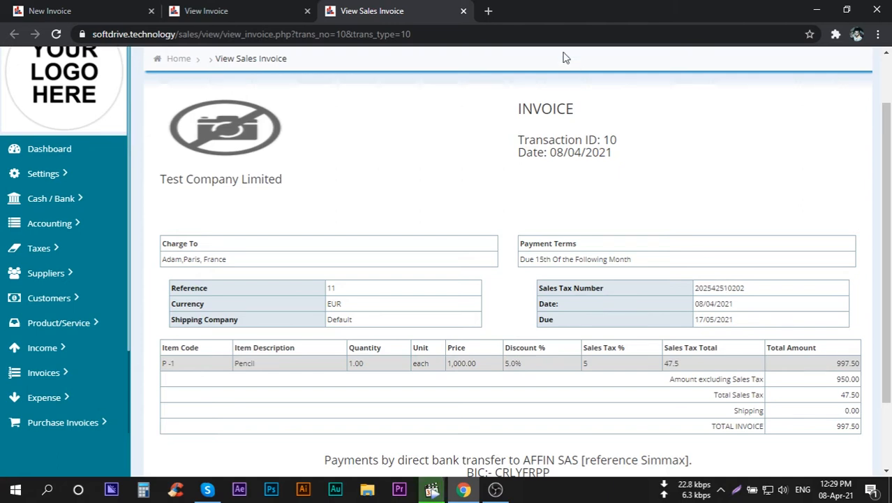
pyautogui.click(462, 11)
pyautogui.click(307, 12)
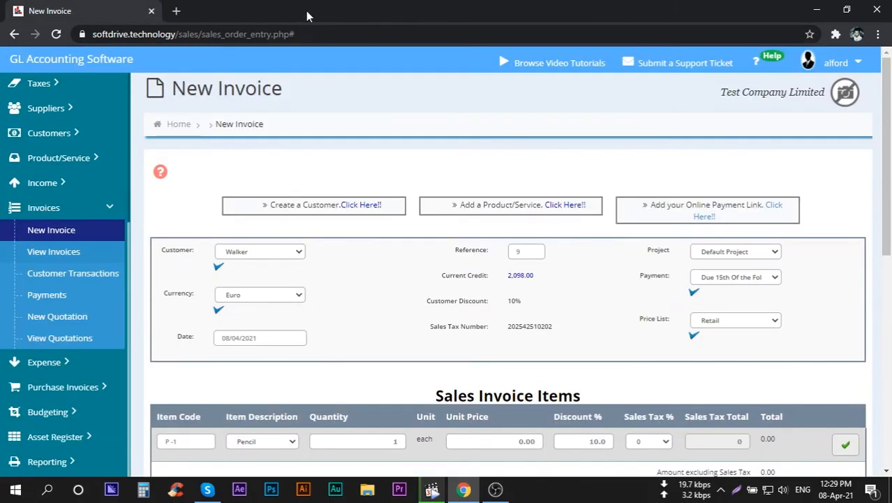
# Select Pencil as the item description in the first sales invoice item line.
pyautogui.scroll(-3, 273, 249)
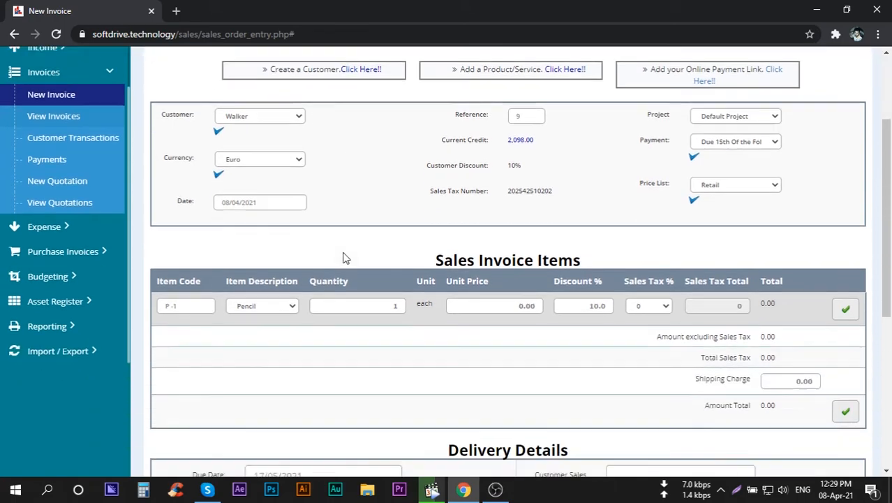
pyautogui.click(270, 246)
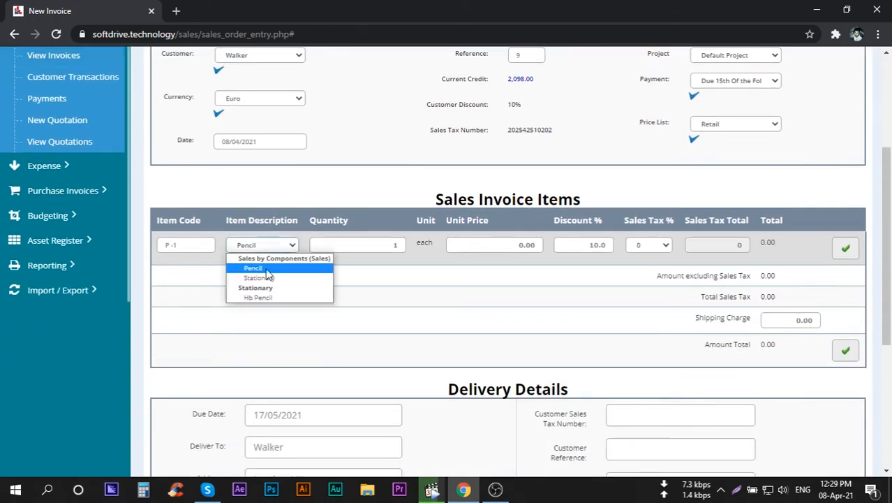
pyautogui.click(261, 266)
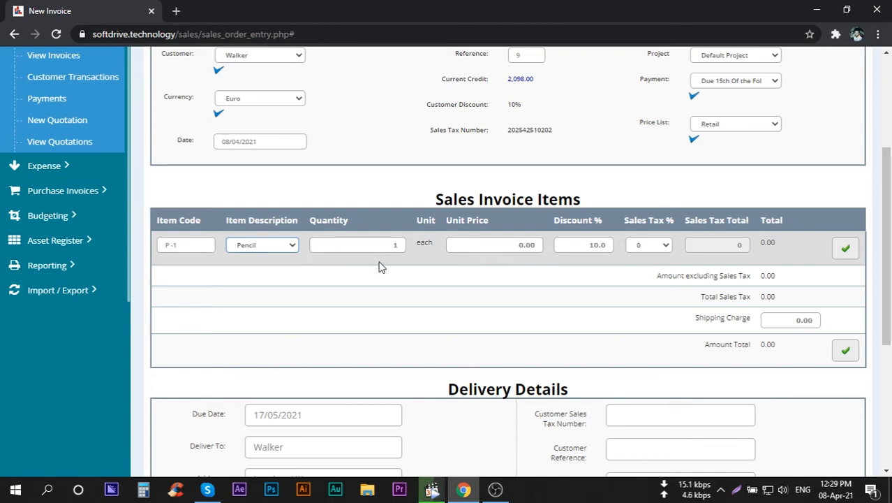
# Open Product / Item Setup in a separate tab, examine the list of product items, and close it.
pyautogui.scroll(2, 42, 202)
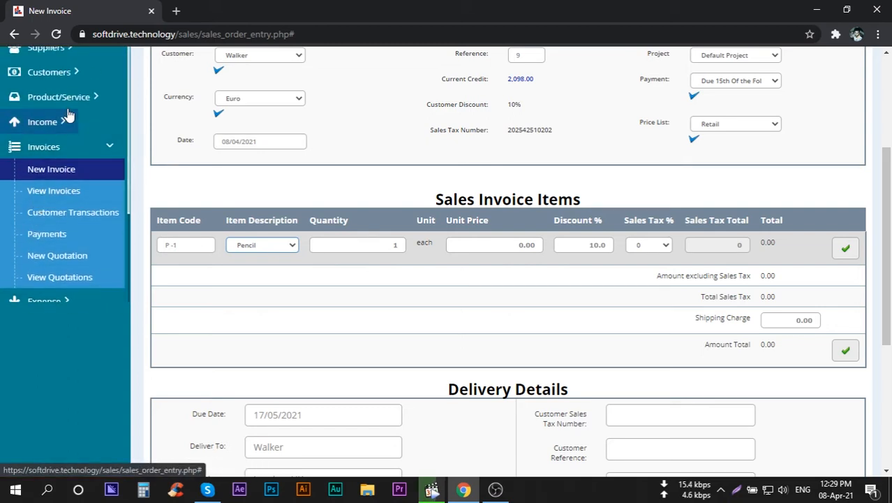
pyautogui.click(69, 99)
pyautogui.scroll(-2, 69, 120)
pyautogui.scroll(-1, 71, 120)
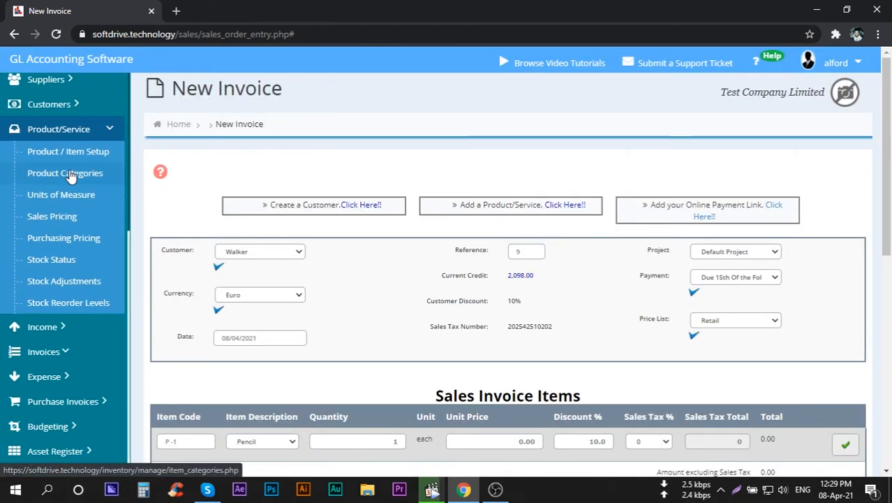
pyautogui.middleClick(70, 151)
pyautogui.click(208, 8)
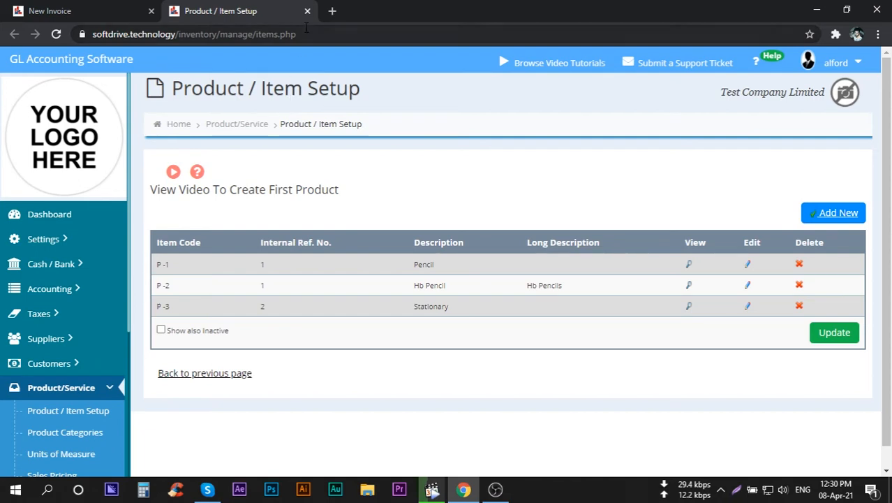
pyautogui.click(307, 11)
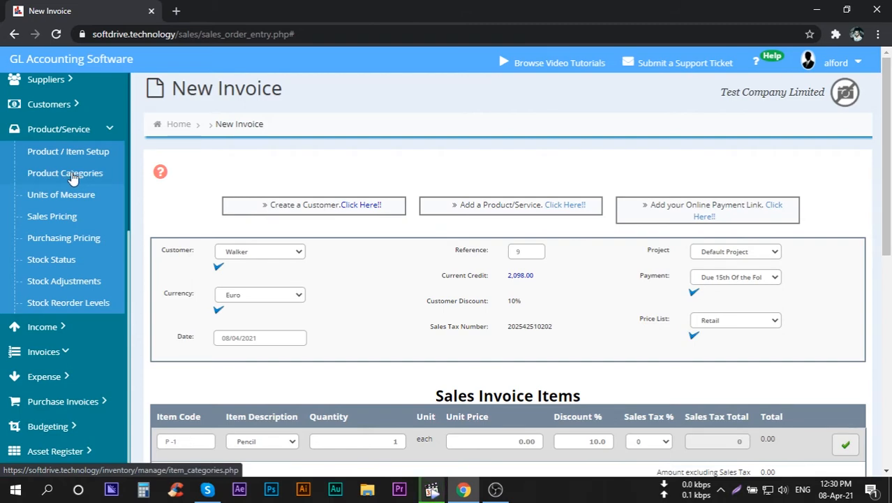
# Set the Pencil line's unit price to 10.00, its discount to 2% and its sales tax to 2%.
pyautogui.scroll(-4, 334, 308)
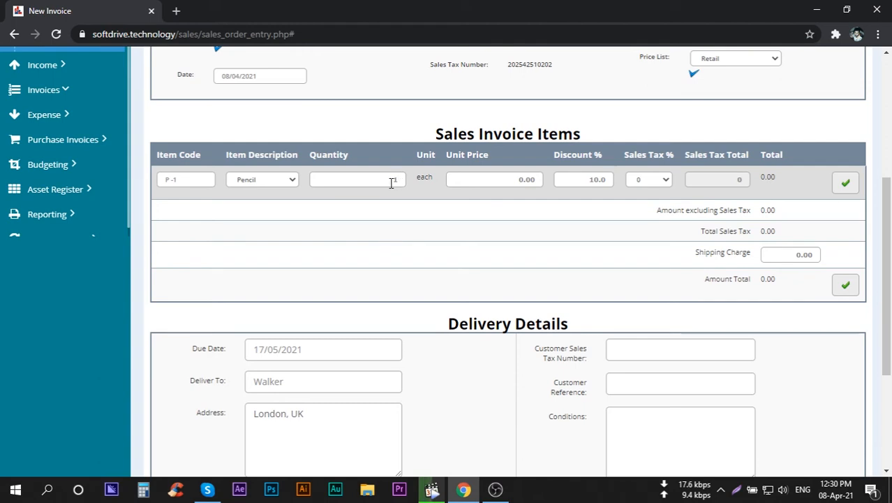
pyautogui.click(507, 183)
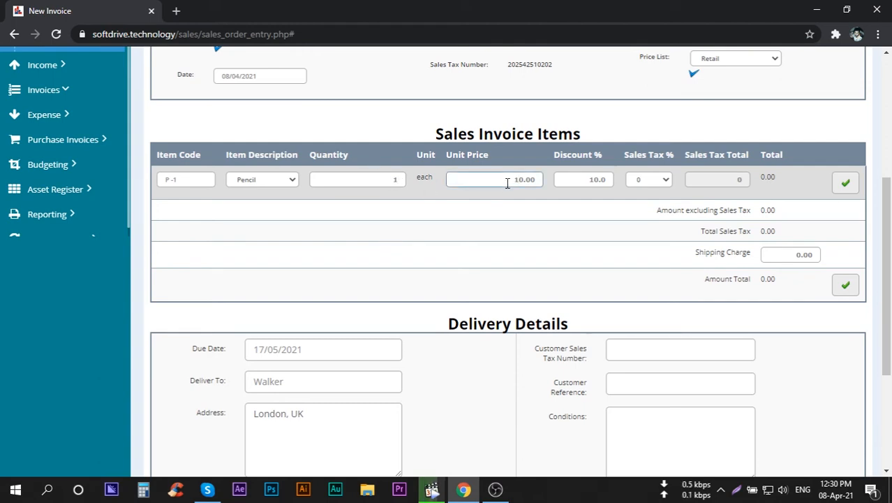
pyautogui.click(595, 181)
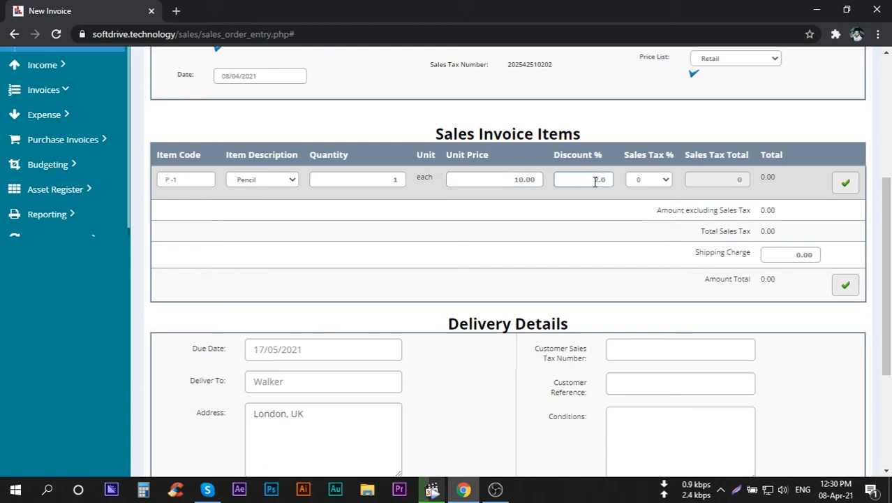
pyautogui.click(614, 206)
pyautogui.click(656, 182)
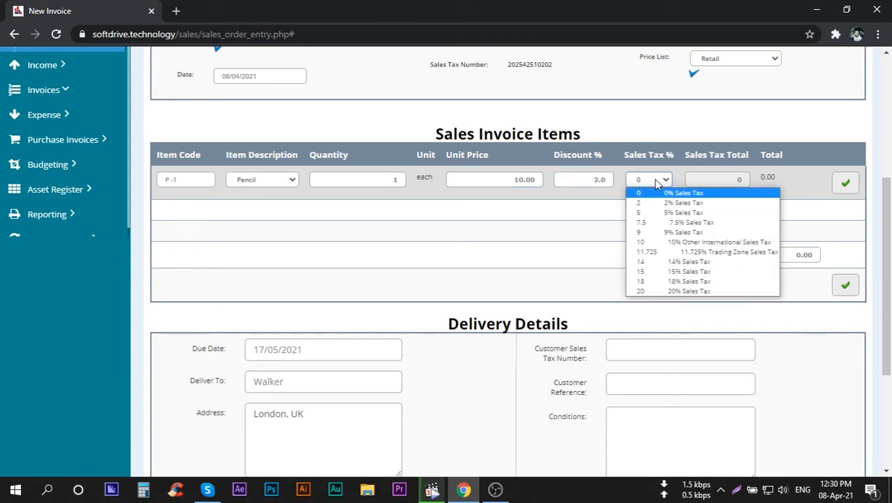
pyautogui.click(660, 202)
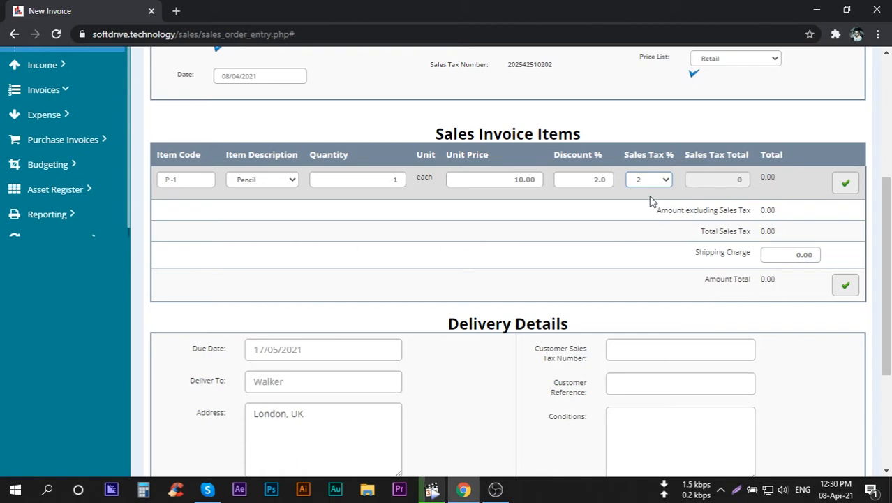
# Open TAX Rates in a separate tab, examine the rates and where new ones are added, and close it.
pyautogui.scroll(1, 419, 203)
pyautogui.scroll(3, 85, 163)
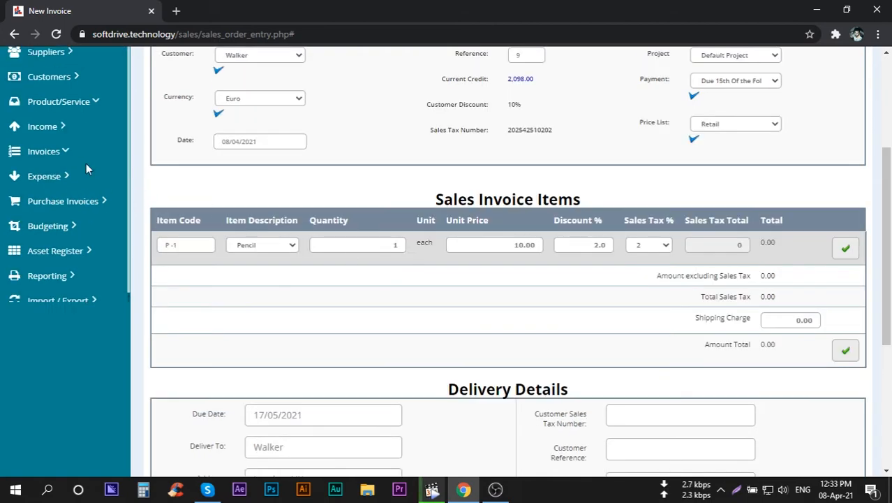
pyautogui.click(55, 126)
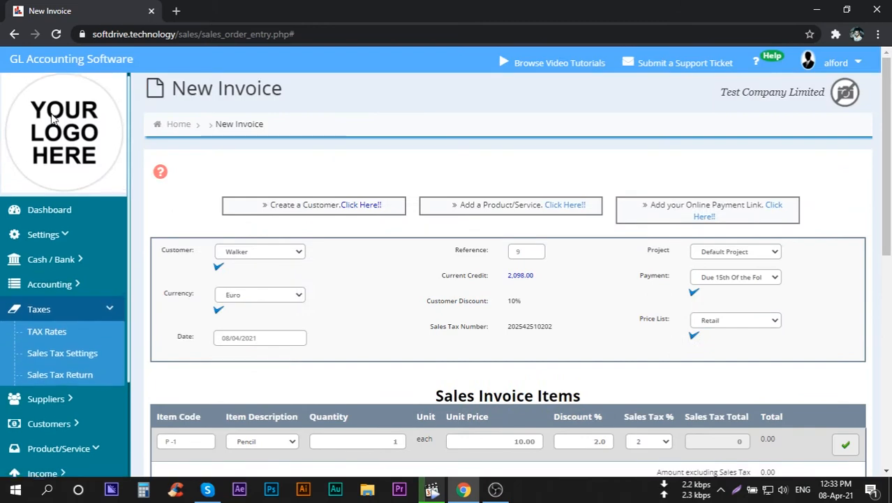
pyautogui.scroll(-3, 56, 122)
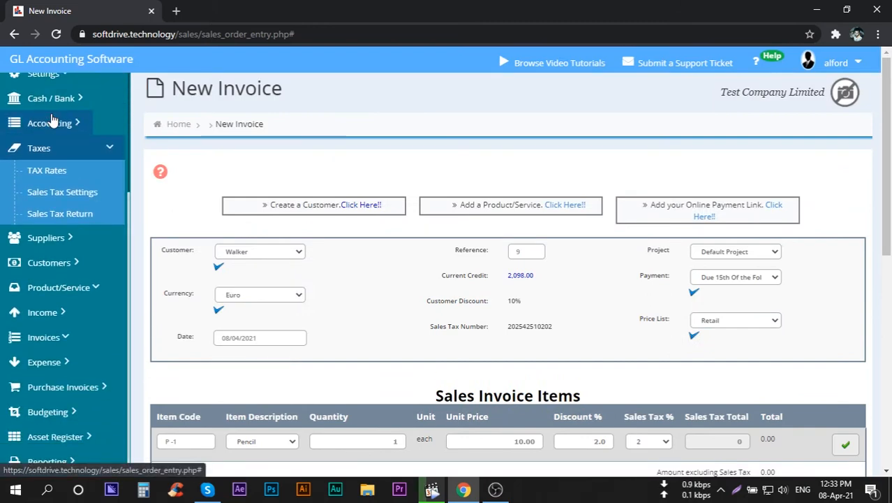
pyautogui.middleClick(57, 171)
pyautogui.click(225, 11)
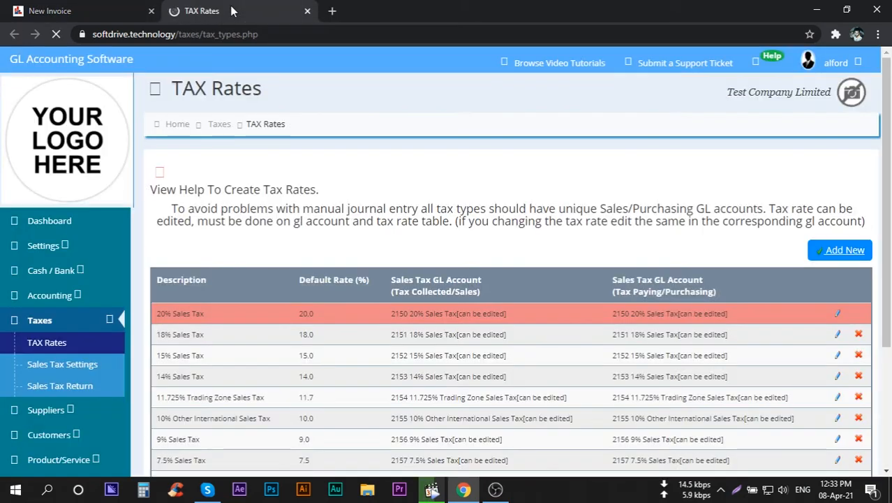
pyautogui.click(838, 252)
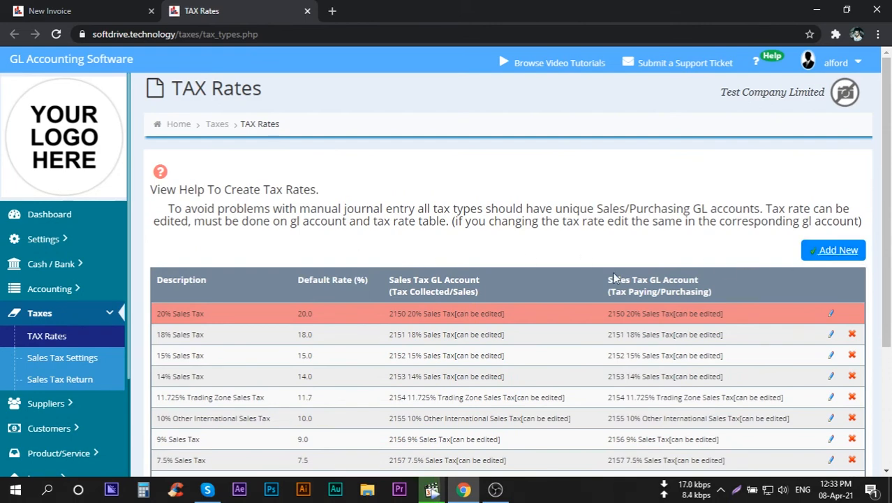
pyautogui.click(307, 10)
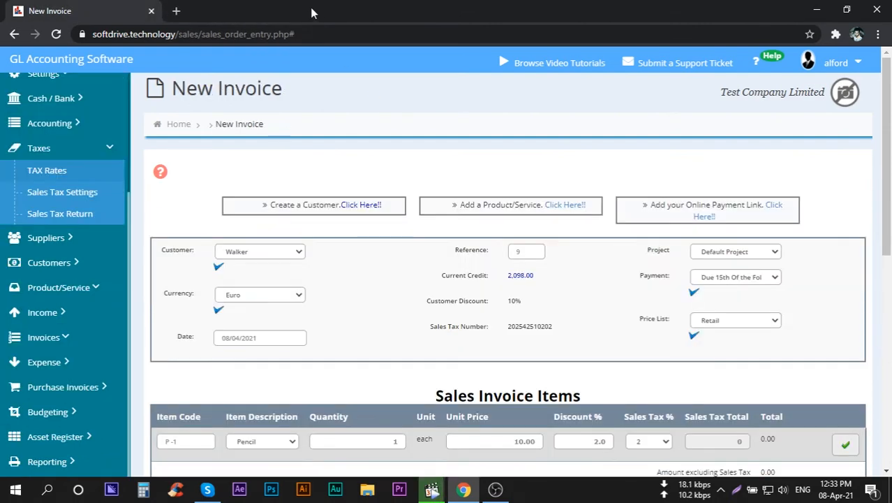
# Confirm the Pencil line to add it to the sales invoice items.
pyautogui.scroll(-2, 403, 297)
pyautogui.scroll(-2, 401, 296)
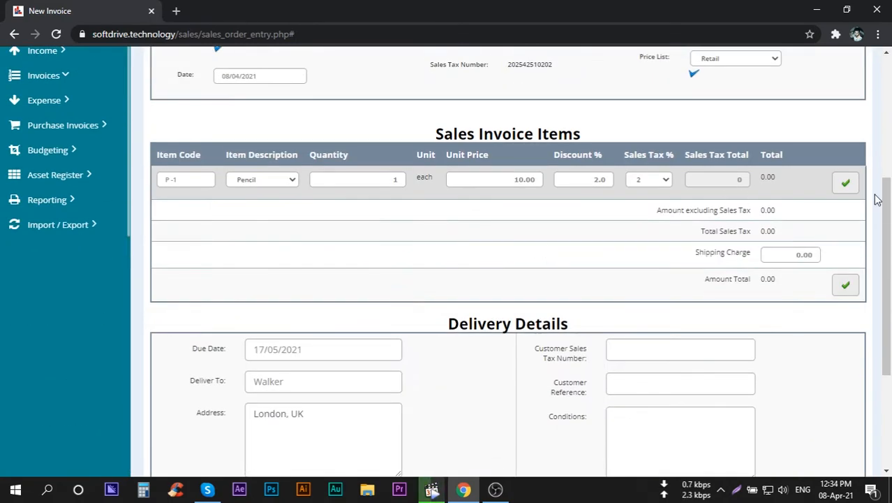
pyautogui.click(846, 185)
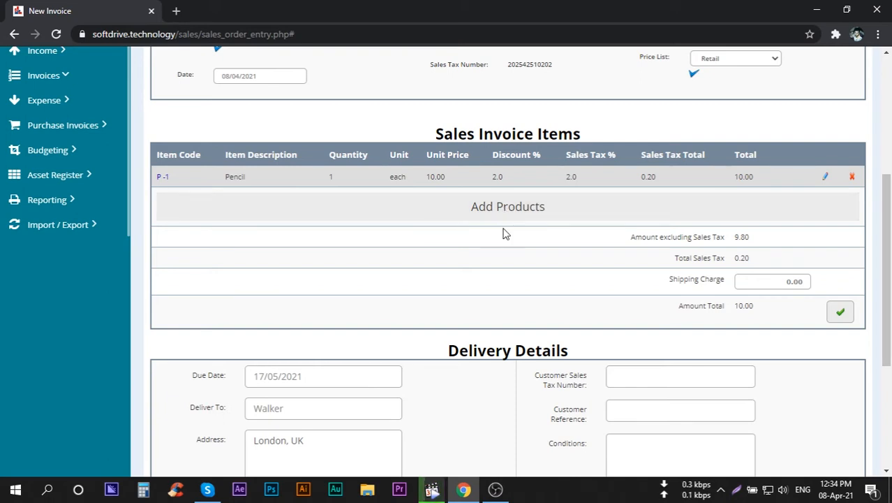
# Review the due date, address and customer notes in the delivery details, and place the invoice without emailing it.
pyautogui.scroll(-2, 440, 276)
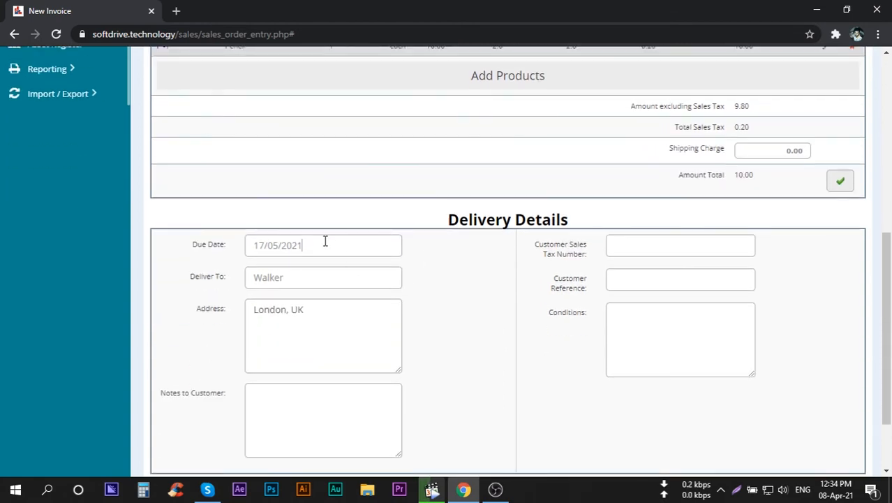
pyautogui.click(325, 241)
pyautogui.click(287, 361)
pyautogui.scroll(-2, 428, 305)
pyautogui.click(303, 318)
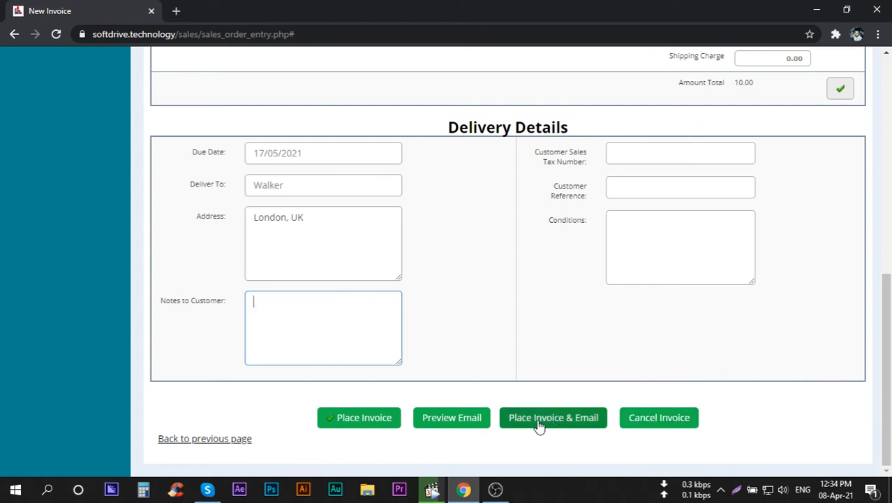
pyautogui.click(377, 419)
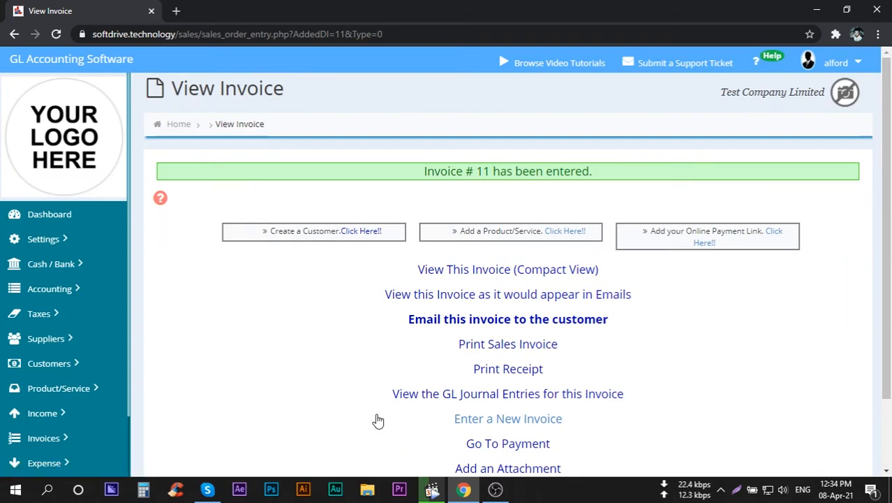
# Open the compact view of the placed invoice in a separate tab and examine its details, totals and available actions.
pyautogui.scroll(-1, 353, 351)
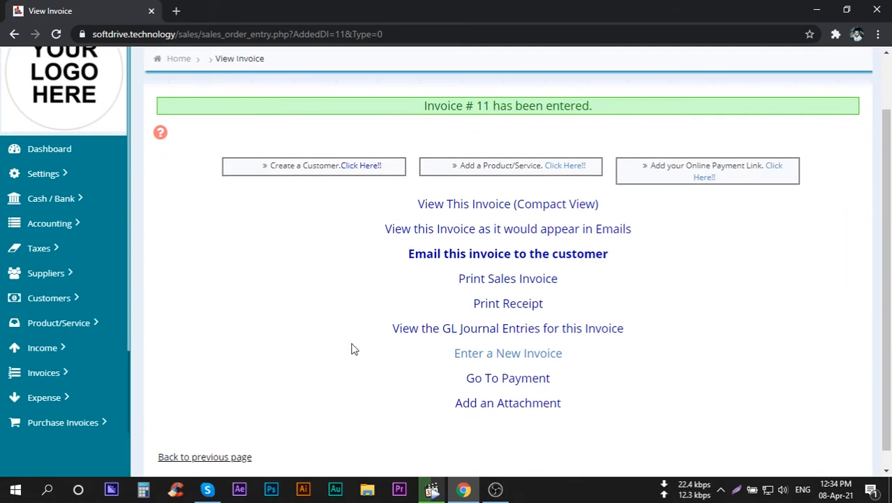
pyautogui.middleClick(478, 209)
pyautogui.click(255, 10)
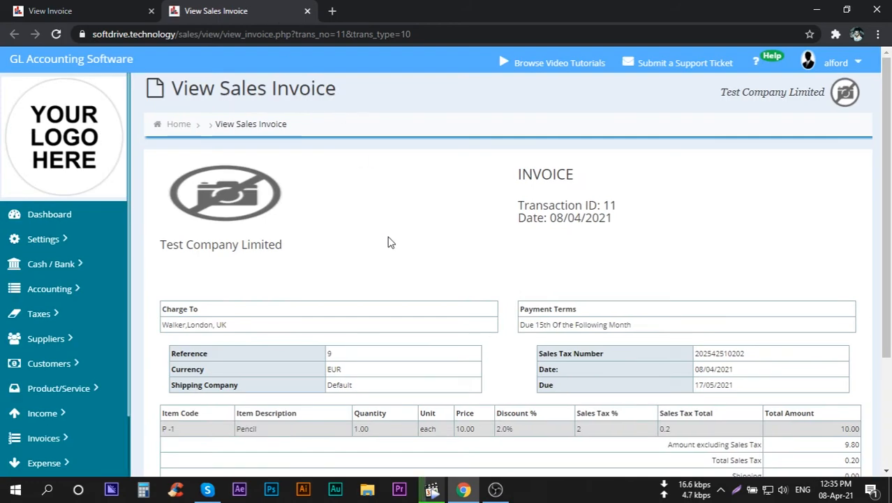
pyautogui.scroll(-2, 398, 243)
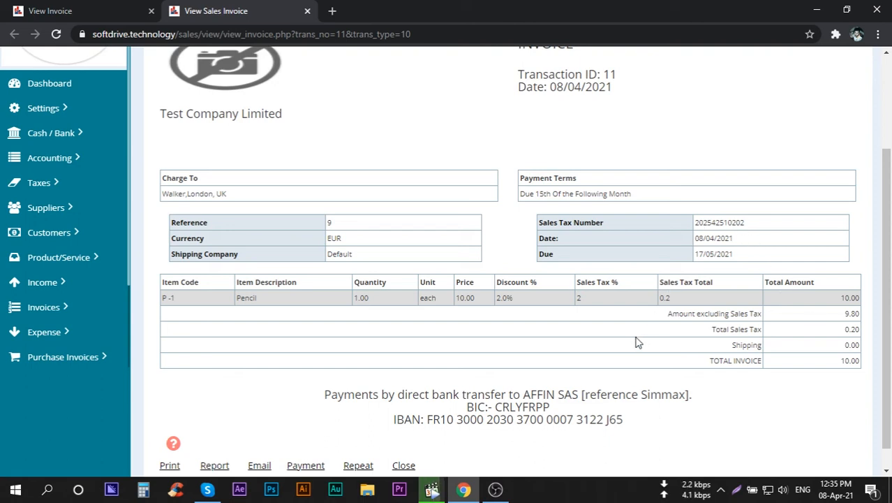
pyautogui.scroll(-1, 580, 349)
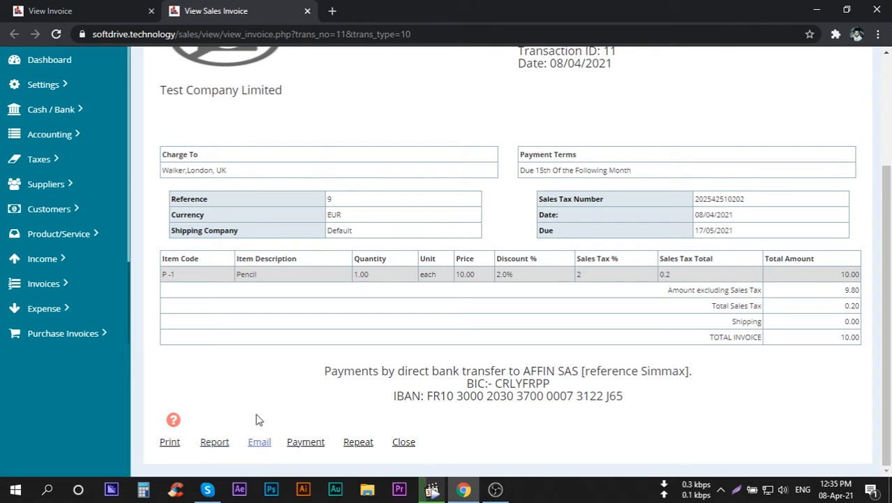
pyautogui.scroll(3, 249, 368)
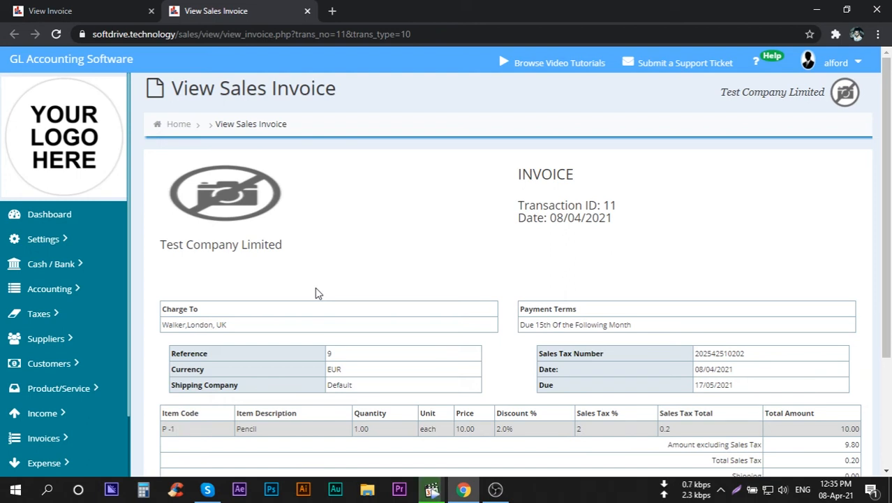
# Open Language Settings and set the translator language to French.
pyautogui.click(60, 240)
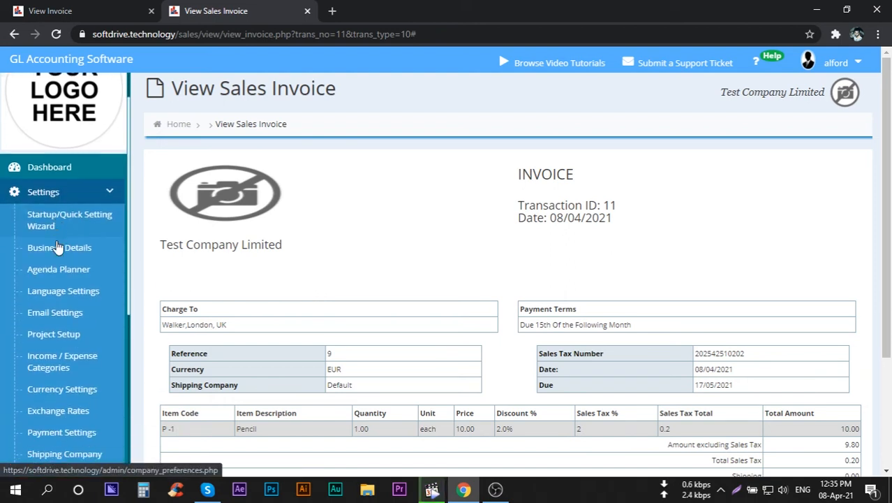
pyautogui.scroll(-5, 60, 247)
pyautogui.click(74, 137)
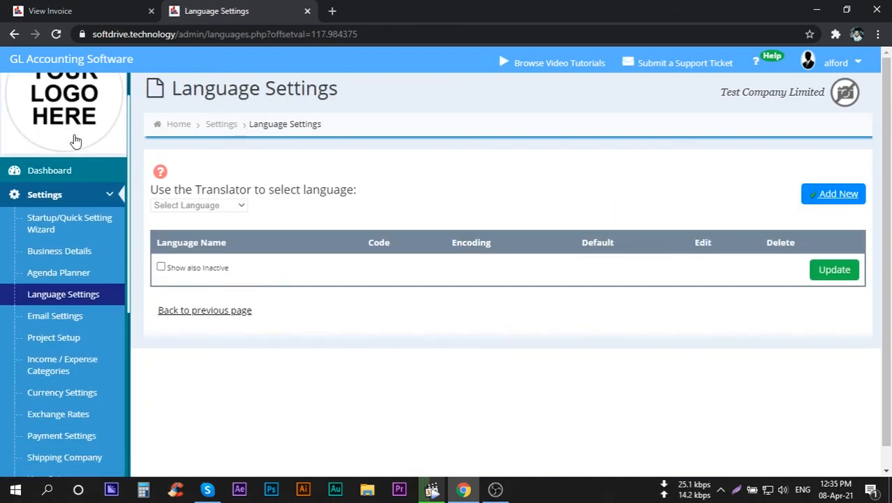
pyautogui.click(222, 208)
pyautogui.scroll(-2, 192, 284)
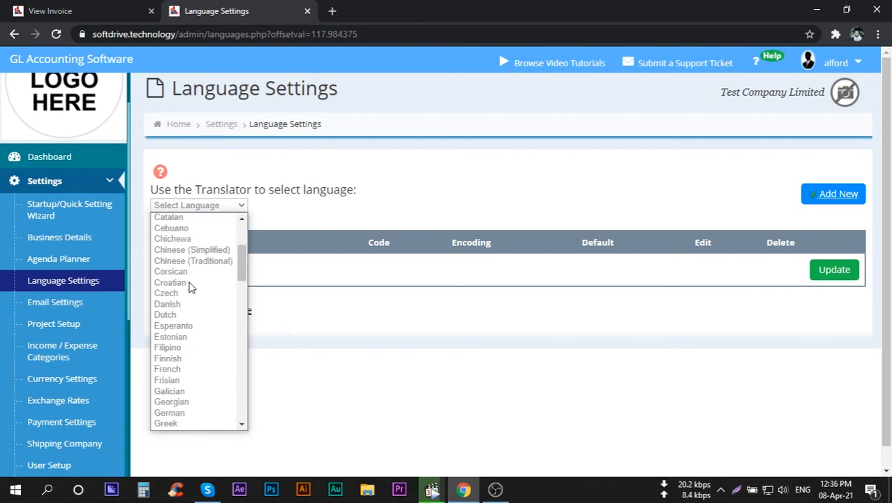
pyautogui.click(180, 369)
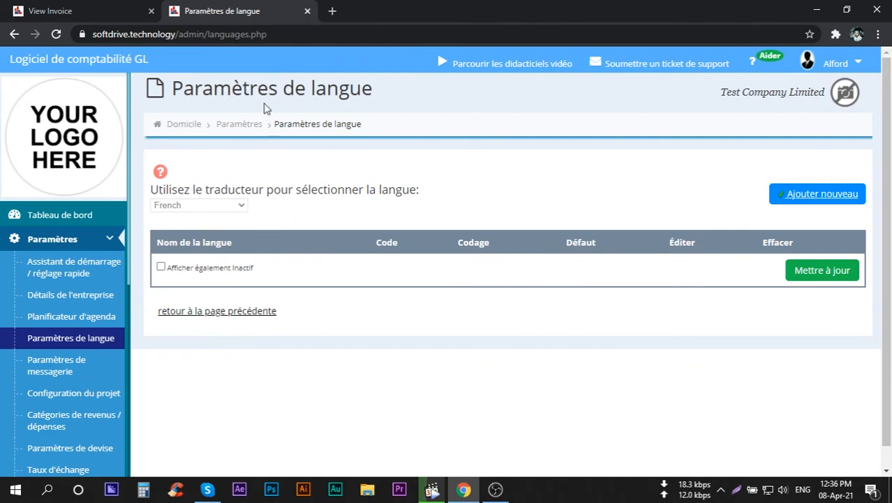
# Return to the translated sales invoice and open its print preview with Save as PDF as the destination.
pyautogui.click(211, 313)
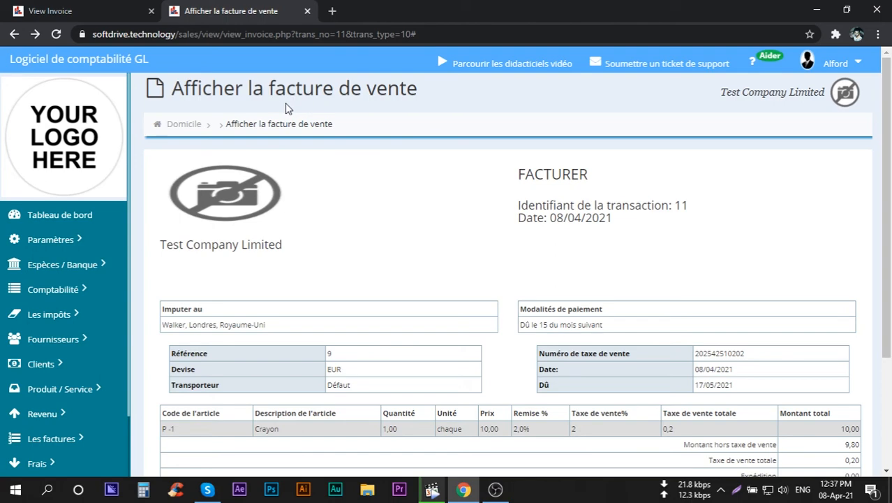
pyautogui.scroll(-3, 350, 230)
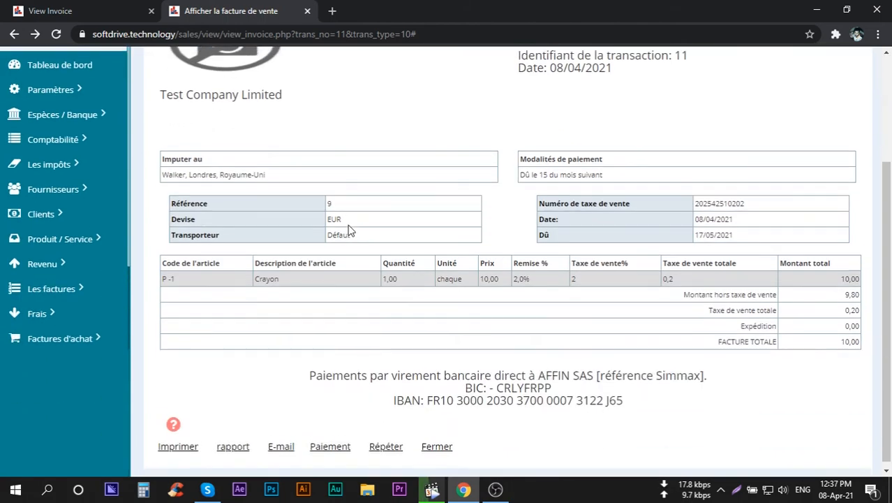
pyautogui.click(175, 442)
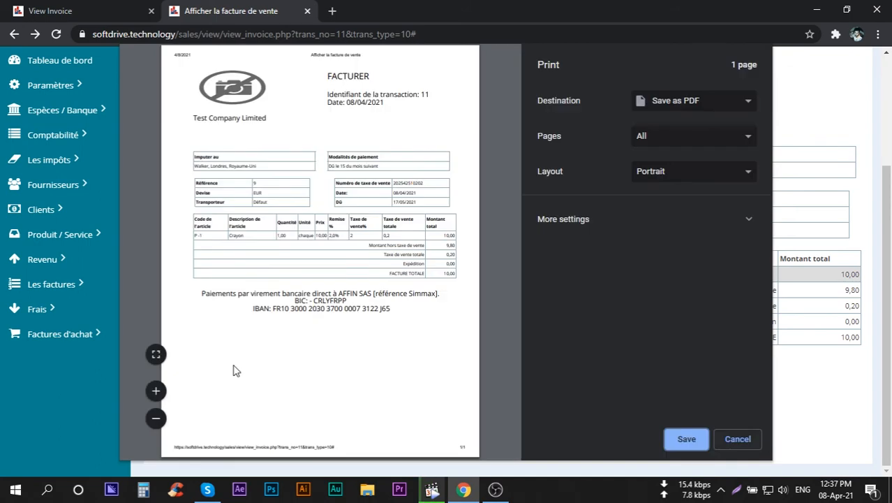
pyautogui.click(668, 105)
pyautogui.click(670, 130)
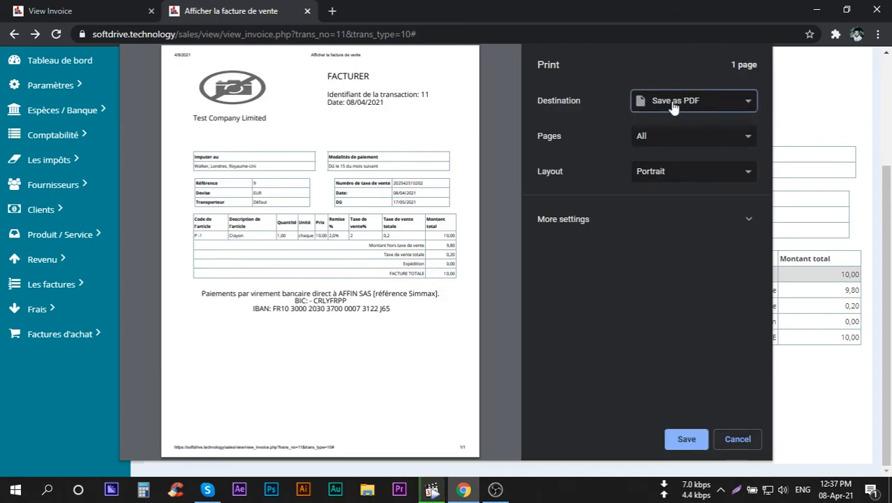
# Save the translated invoice as a PDF file named "Afficher la facture de vente" in the Downloads folder.
pyautogui.click(677, 438)
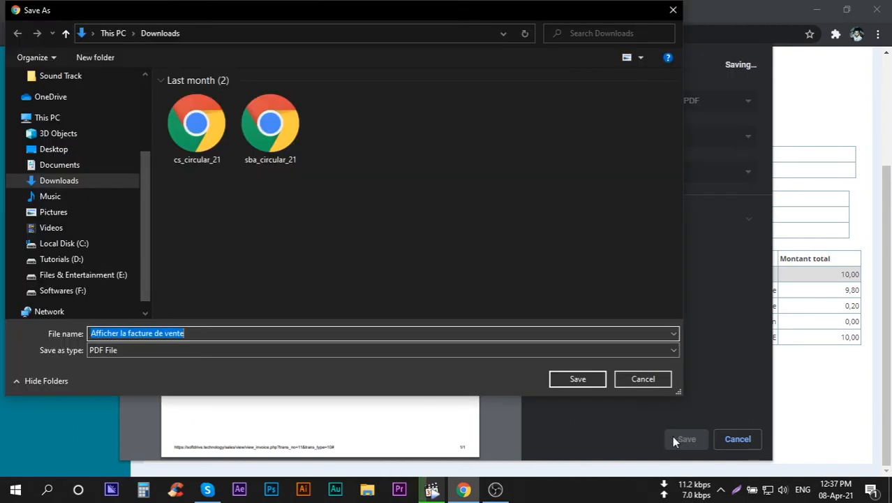
pyautogui.scroll(-1, 162, 81)
pyautogui.click(162, 81)
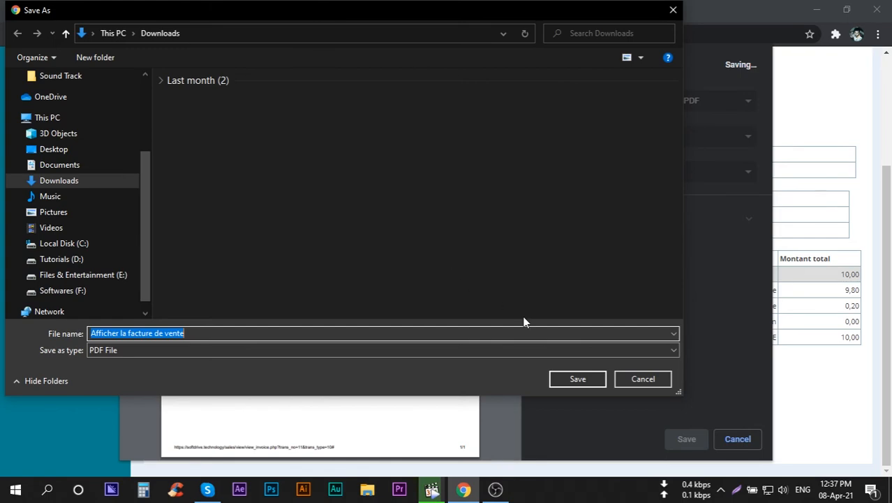
pyautogui.click(577, 379)
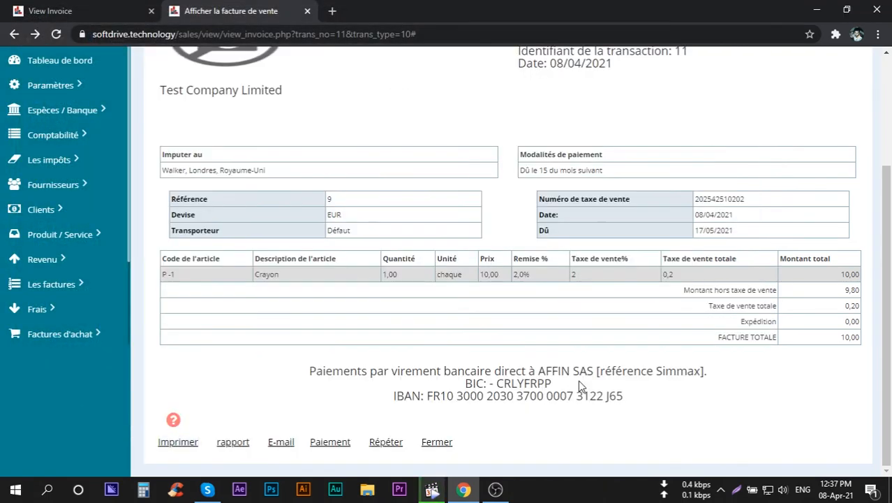
# Set the translator language to English in Language Settings and return to the sales invoice's payment text.
pyautogui.scroll(1, 73, 250)
pyautogui.scroll(2, 72, 250)
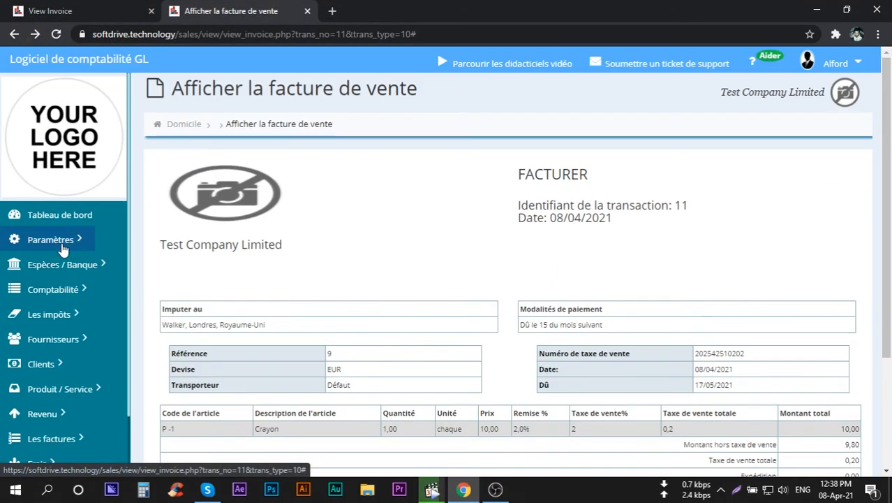
pyautogui.click(60, 241)
pyautogui.scroll(-1, 61, 248)
pyautogui.scroll(-2, 62, 248)
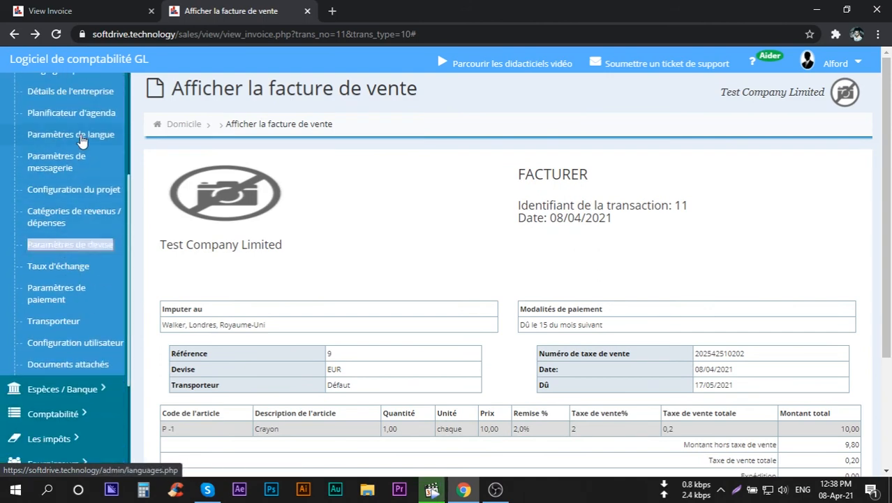
pyautogui.click(80, 135)
pyautogui.scroll(-1, 82, 139)
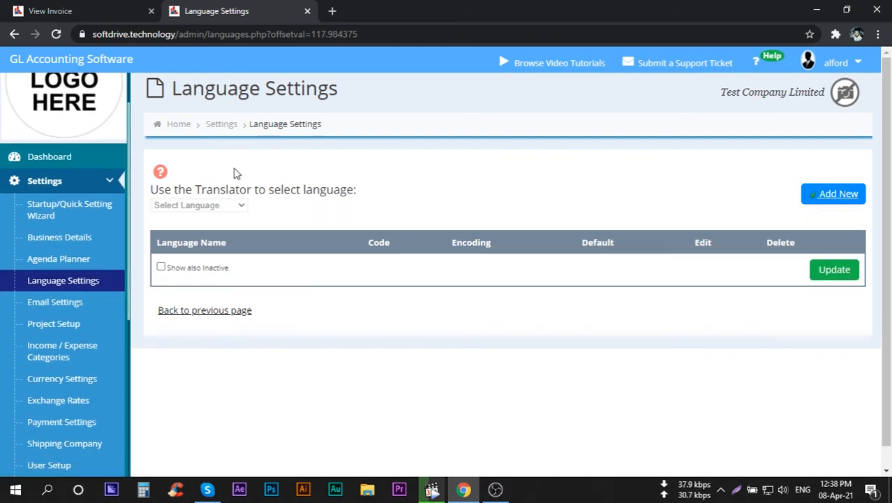
pyautogui.click(213, 206)
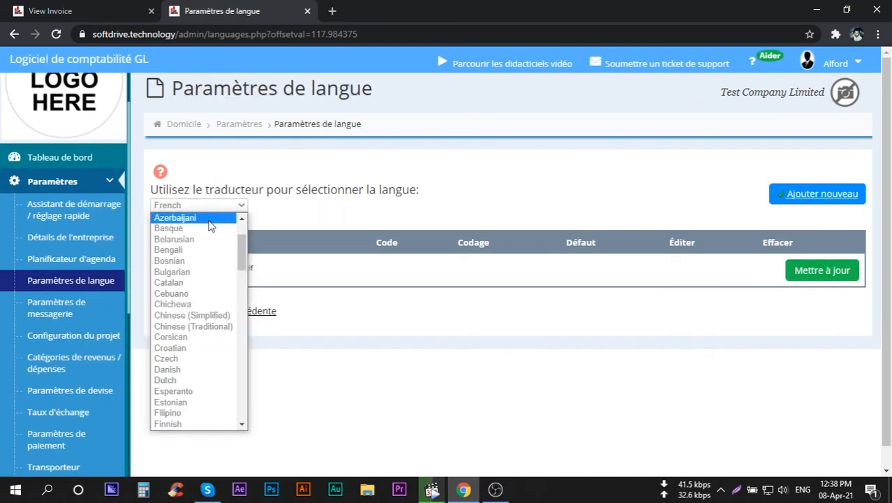
pyautogui.scroll(2, 211, 225)
pyautogui.click(211, 216)
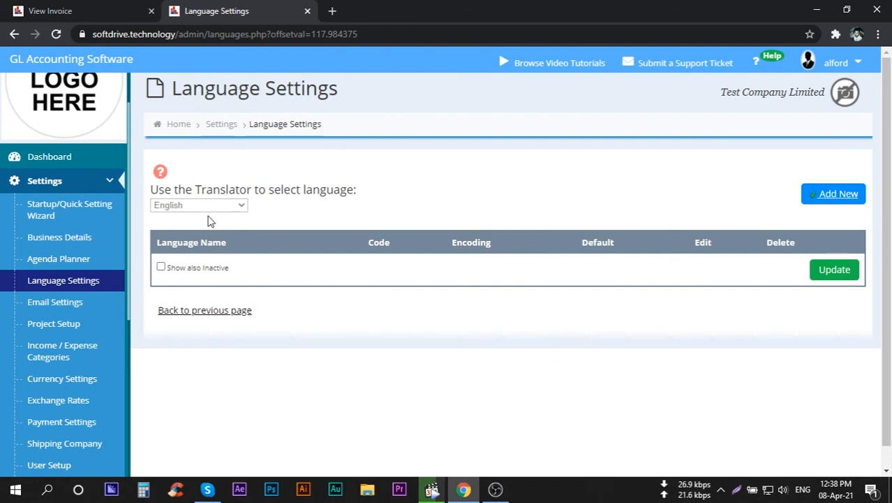
pyautogui.click(192, 316)
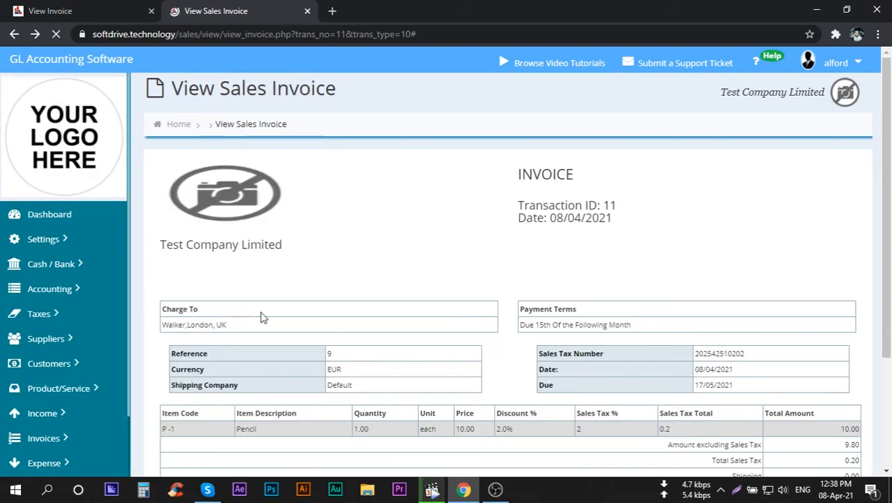
pyautogui.scroll(-4, 385, 318)
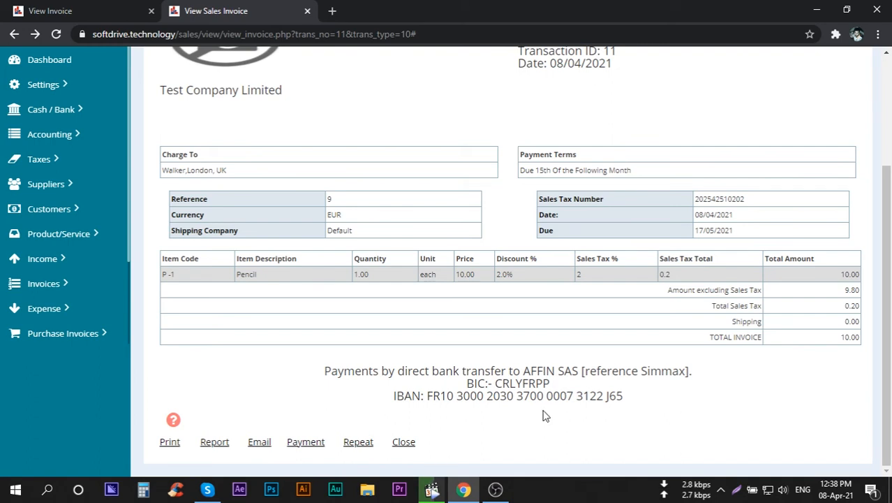
# Open GL Setup in the accounting section and examine the Legal Text on Invoice field under Customers and Sales.
pyautogui.click(62, 135)
pyautogui.scroll(-2, 63, 139)
pyautogui.scroll(-1, 59, 138)
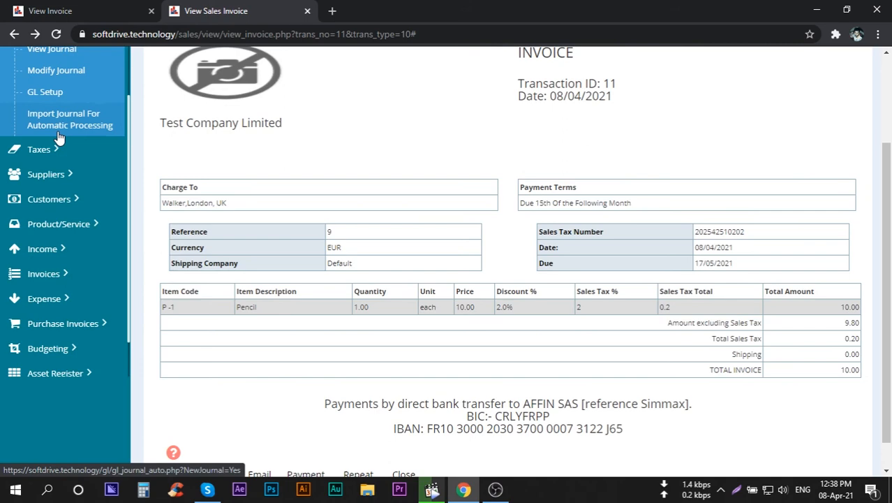
pyautogui.click(60, 95)
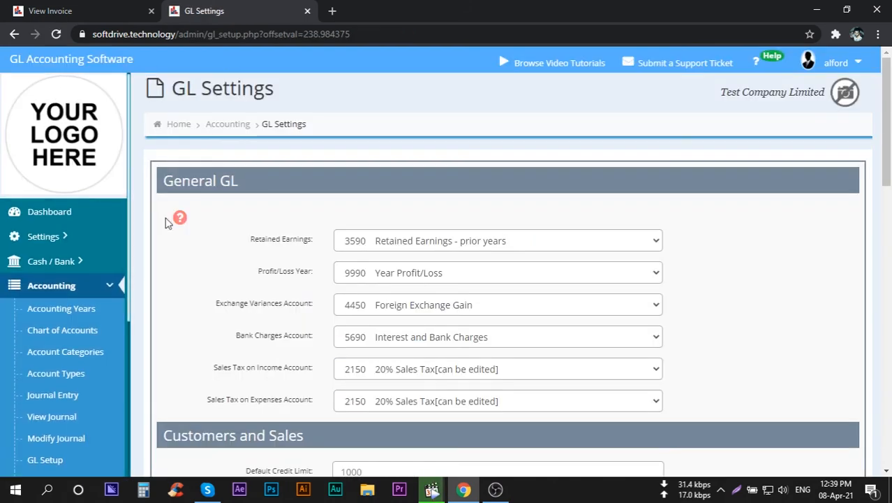
pyautogui.scroll(-5, 262, 315)
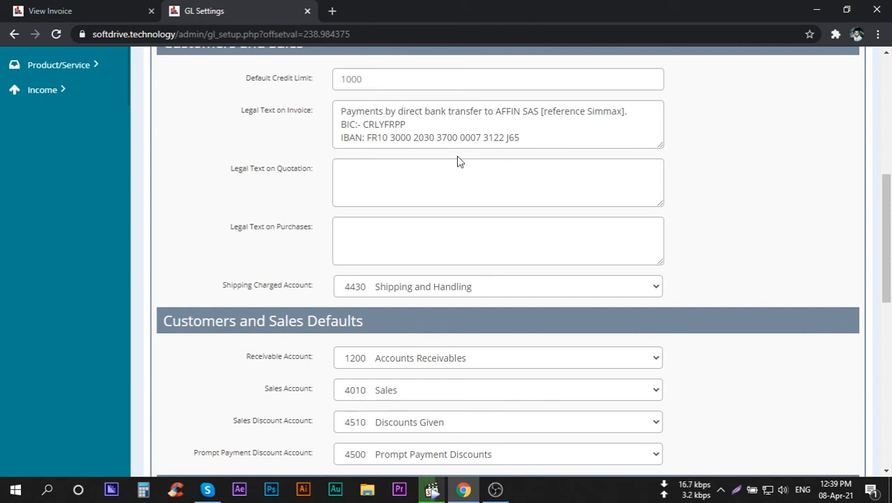
# Close the GL settings and view the GL journal entries for the placed invoice in a separate tab.
pyautogui.click(307, 12)
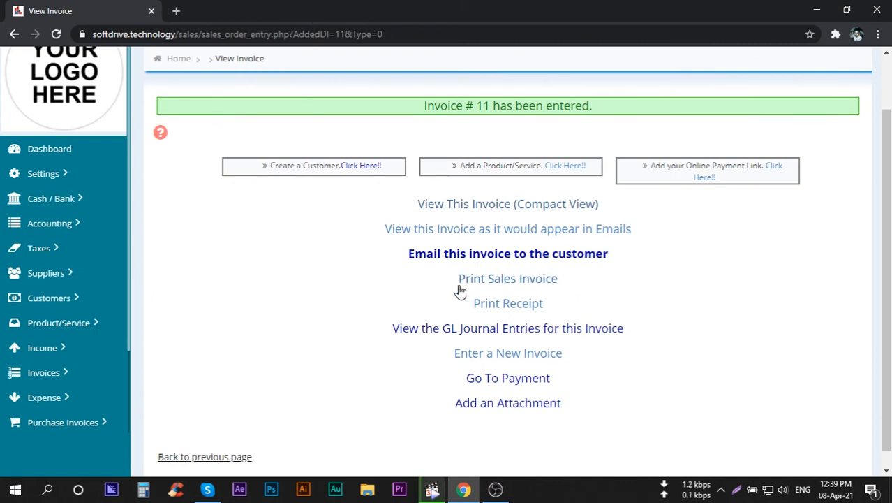
pyautogui.middleClick(467, 336)
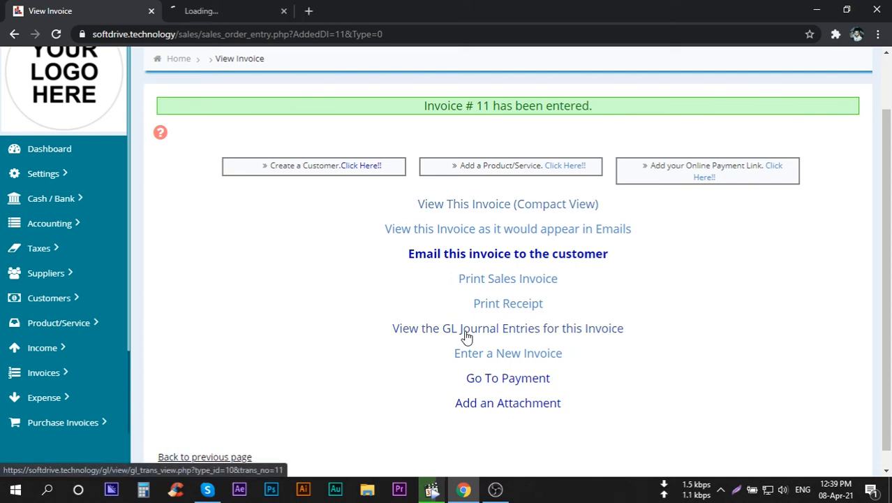
pyautogui.click(255, 12)
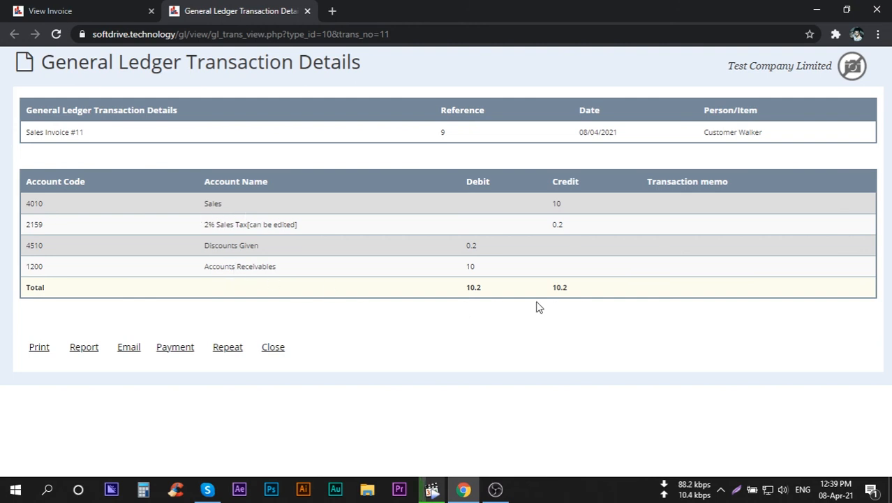
# Return to the invoice confirmation page and open Printable Reports from the reporting section.
pyautogui.click(129, 10)
pyautogui.scroll(-1, 60, 293)
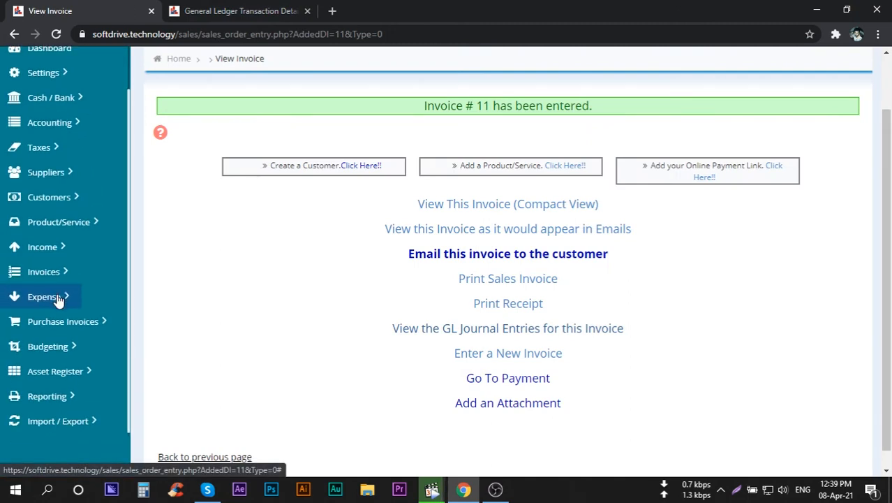
pyautogui.click(48, 397)
pyautogui.scroll(-2, 53, 396)
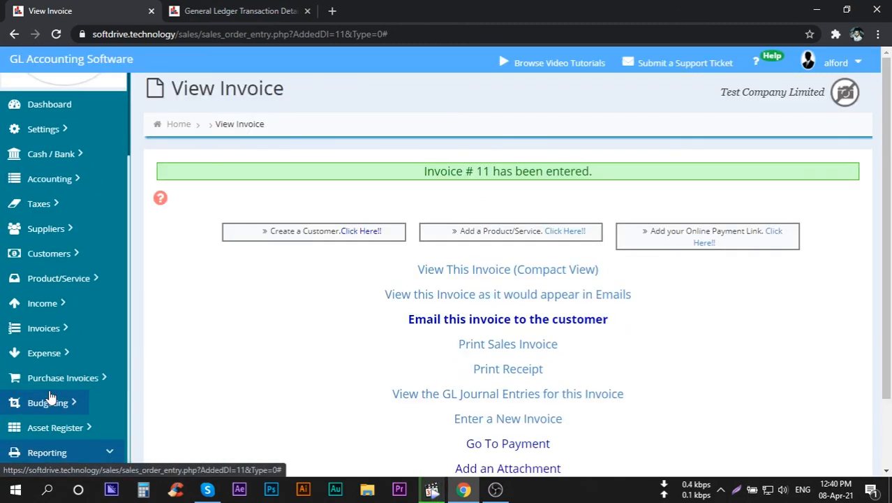
pyautogui.click(60, 442)
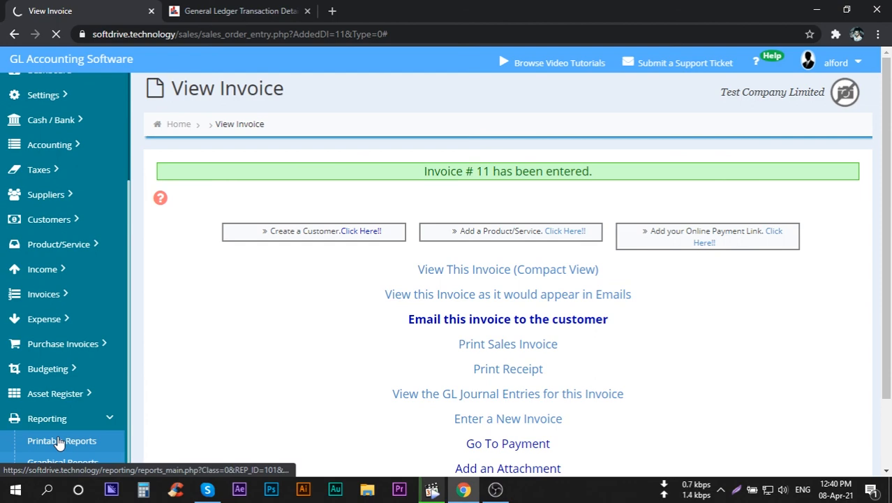
pyautogui.scroll(-1, 60, 445)
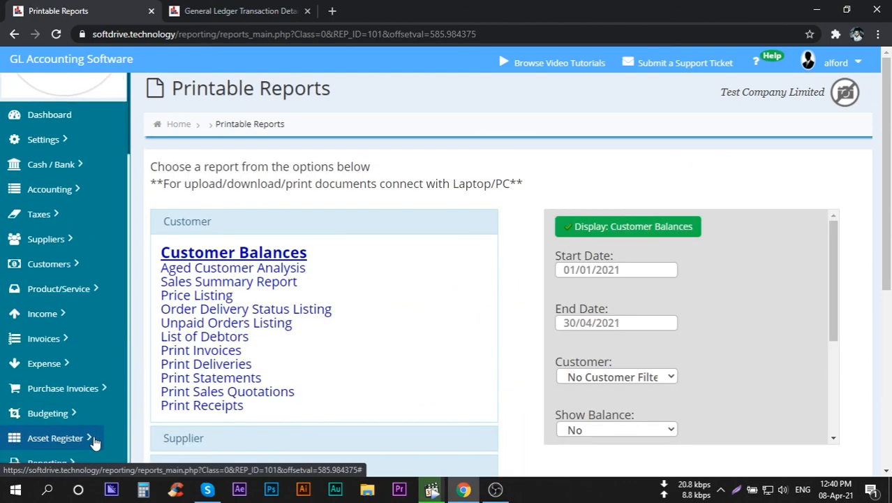
# Display the GL Account Transactions (Full) report from the General Ledger group for 01/04/2021 to 30/04/2021.
pyautogui.scroll(-5, 364, 391)
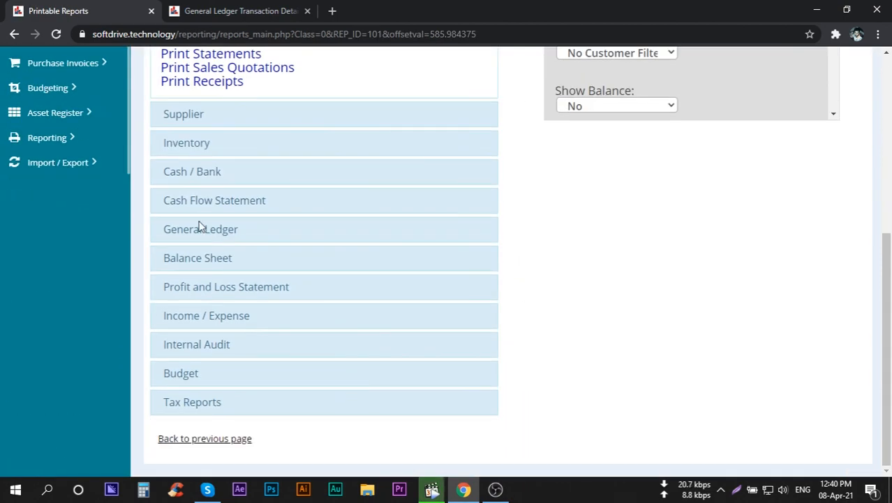
pyautogui.click(201, 230)
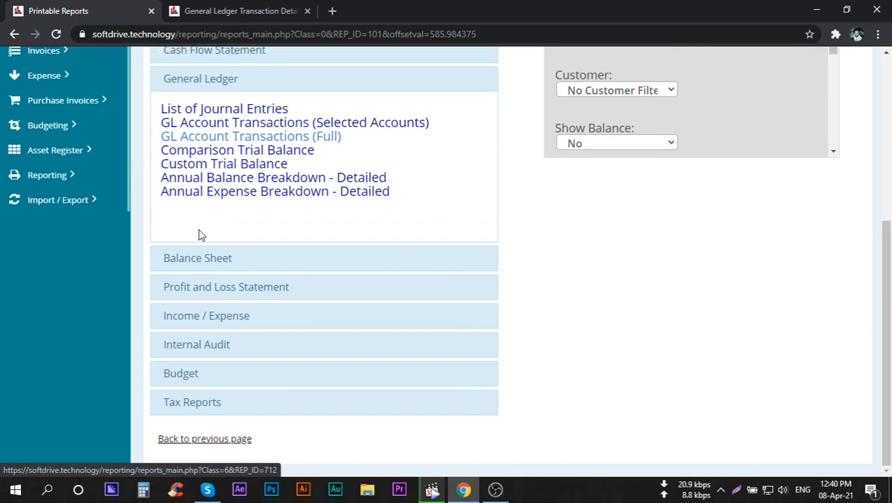
pyautogui.click(242, 139)
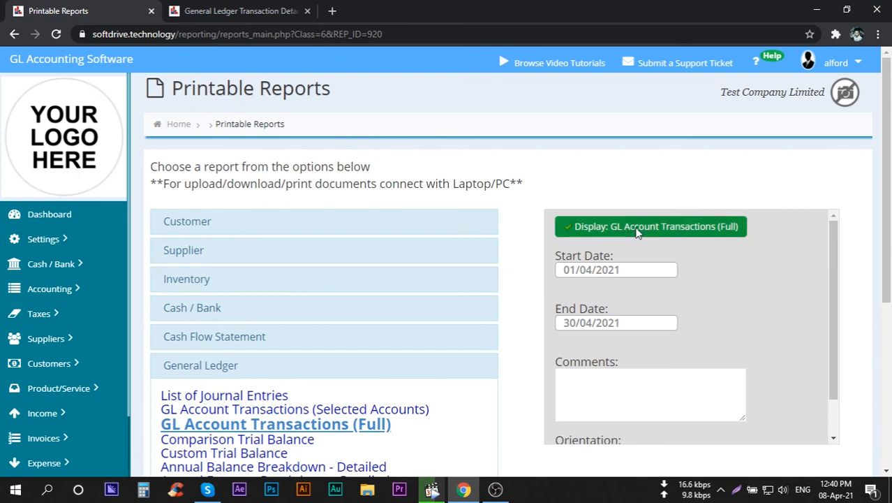
pyautogui.click(637, 231)
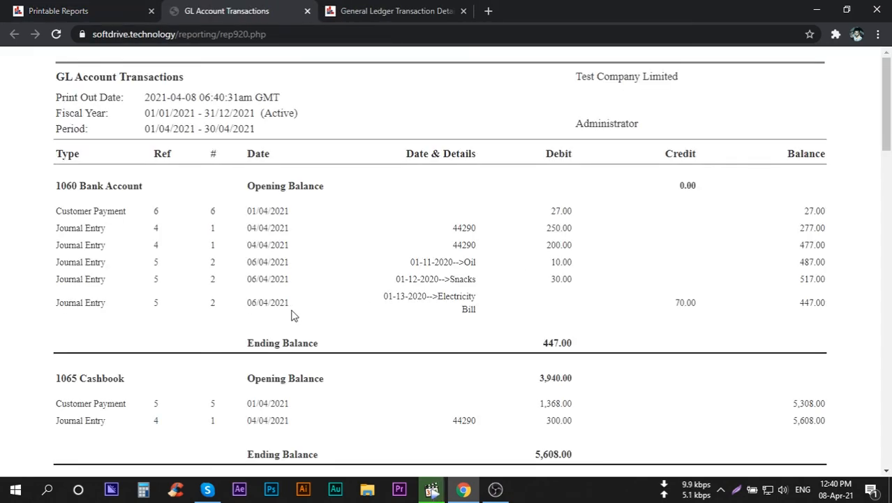
# Examine the new invoice's entries in the report under receivables, the customer account, sales tax, sales and discounts given.
pyautogui.scroll(-4, 292, 315)
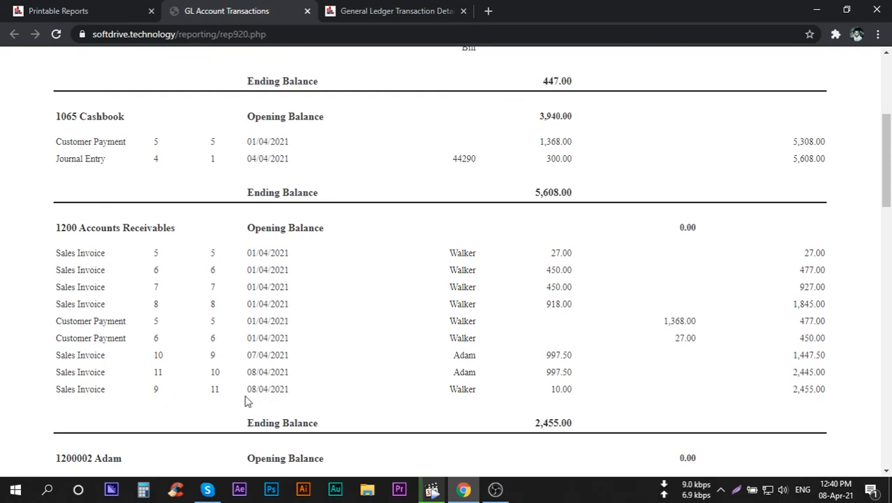
pyautogui.scroll(-5, 461, 392)
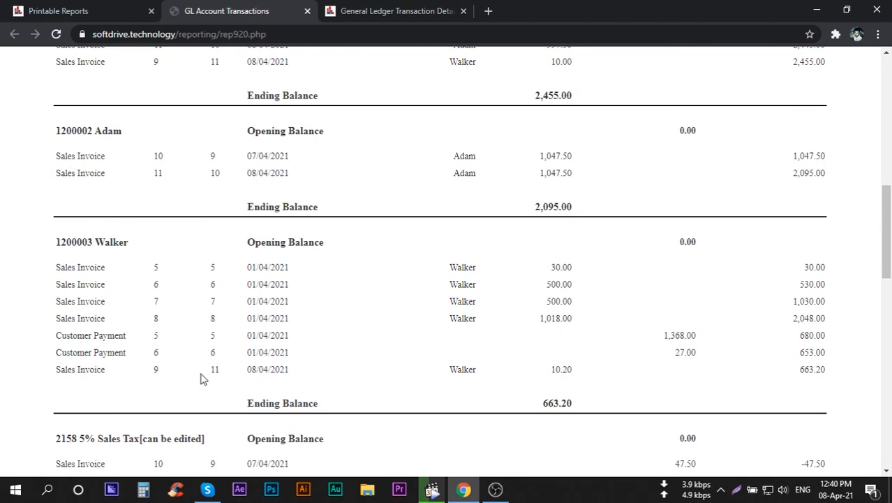
pyautogui.scroll(-4, 397, 358)
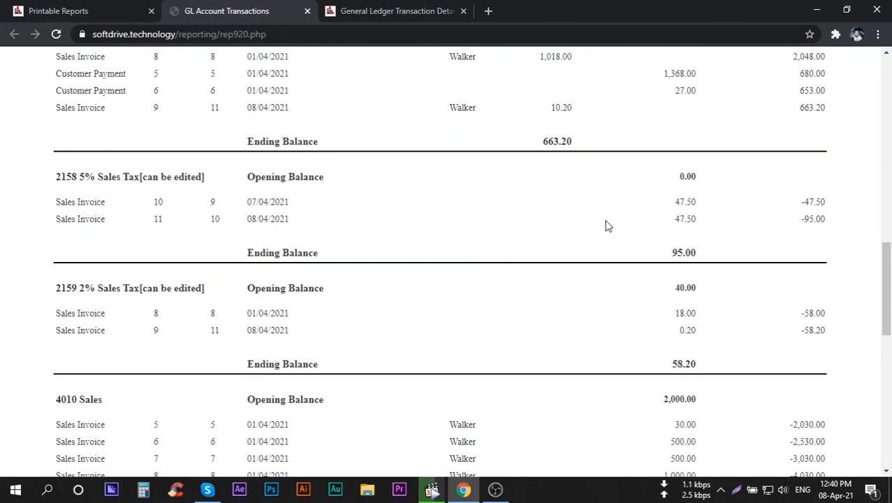
pyautogui.scroll(-2, 548, 297)
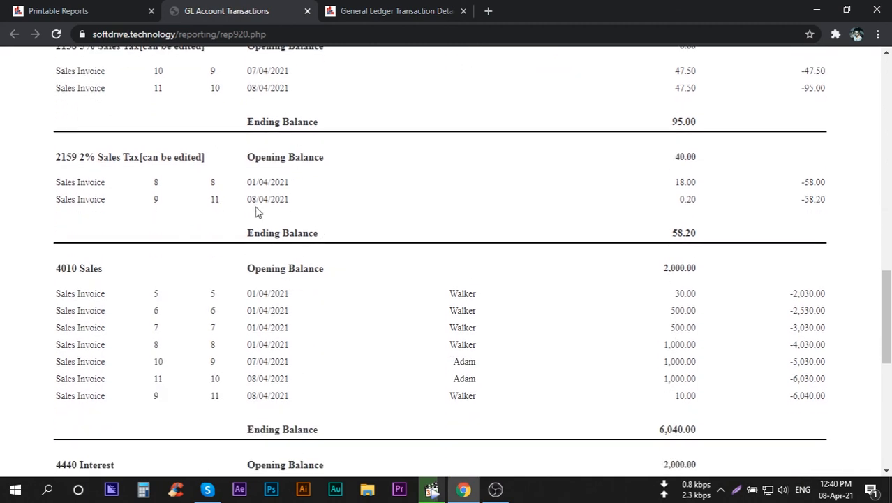
pyautogui.scroll(-2, 335, 284)
pyautogui.scroll(-3, 338, 269)
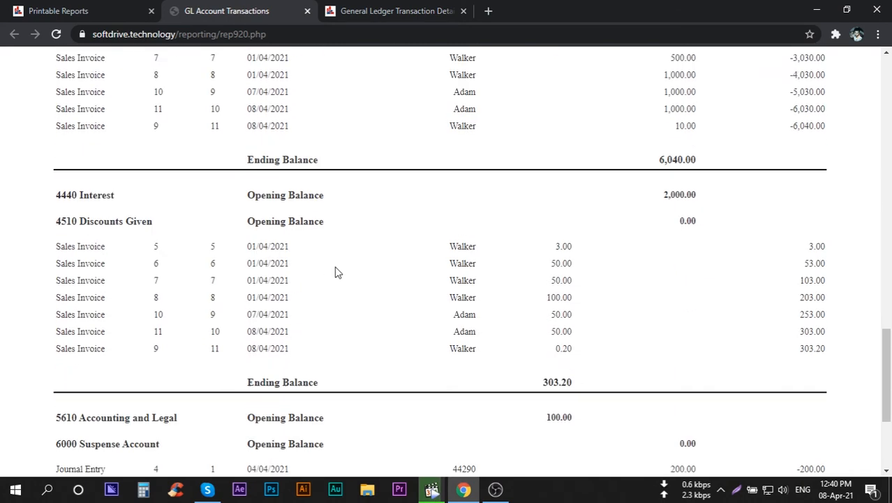
pyautogui.scroll(-2, 335, 272)
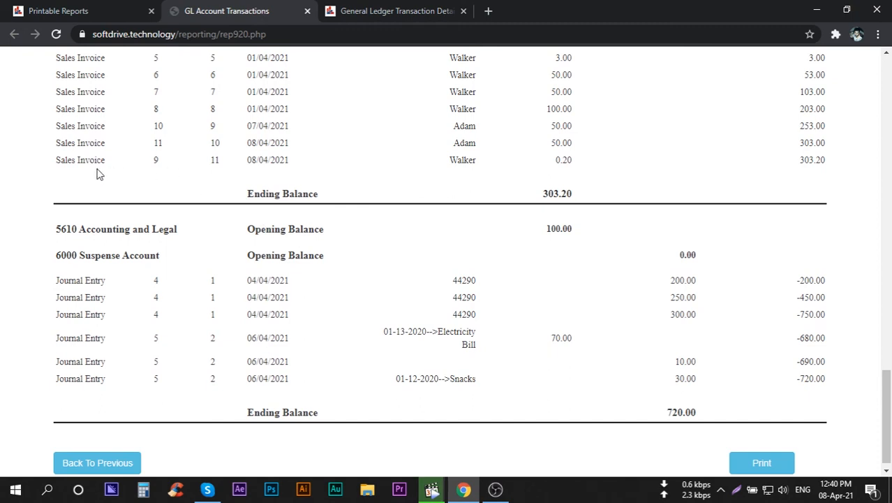